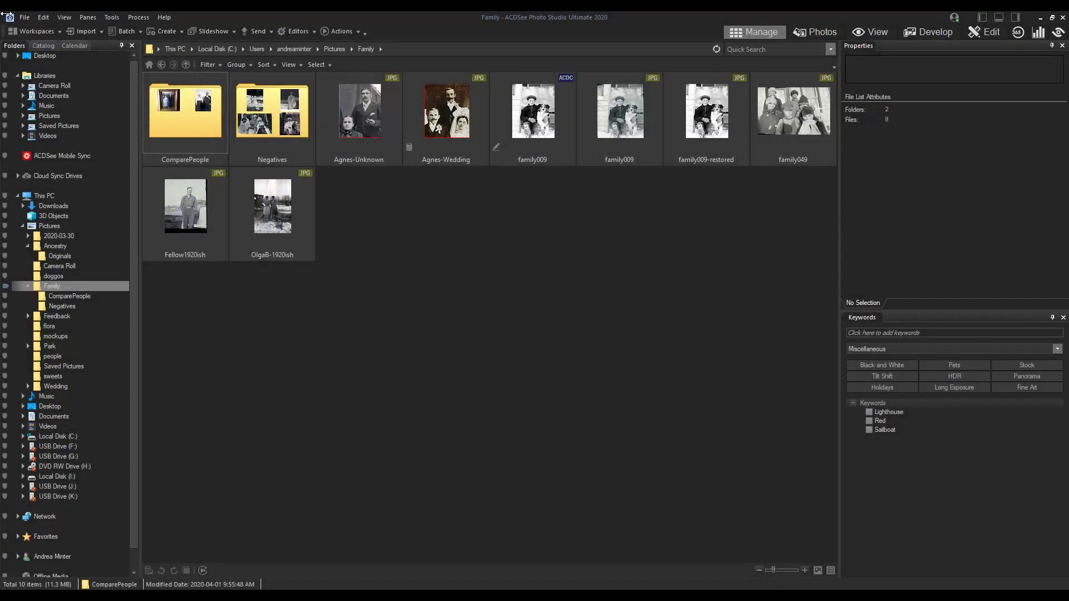
# - Select the family009-restored photo and open it in Edit mode
pyautogui.click(712, 125)
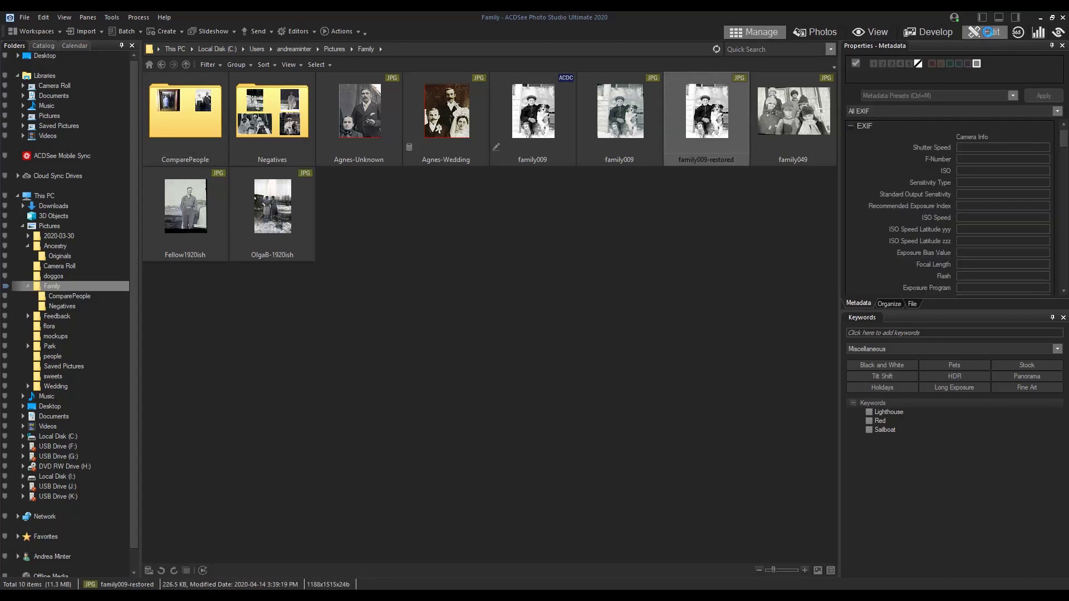
pyautogui.click(988, 32)
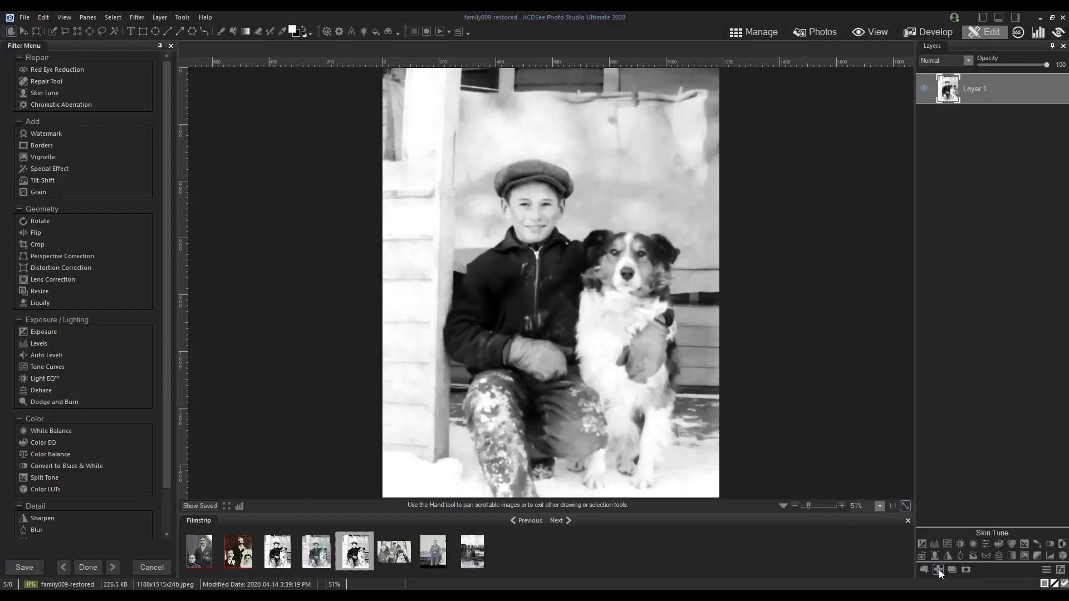
# - Add Layer 2 with a black-filled mask in Soft light blend mode, then select its pixels for editing
pyautogui.click(817, 562)
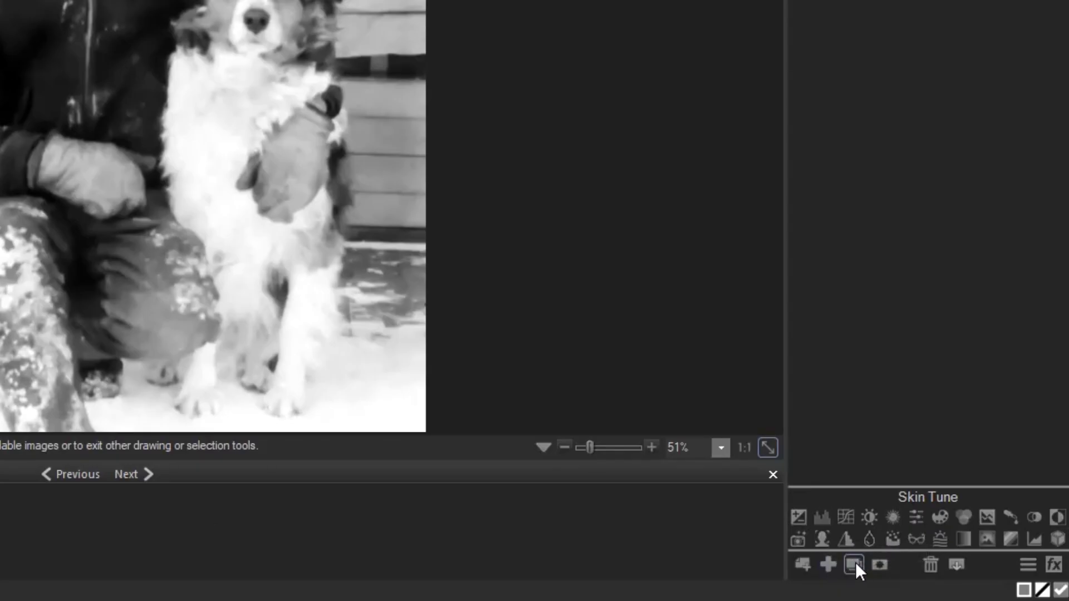
pyautogui.click(876, 563)
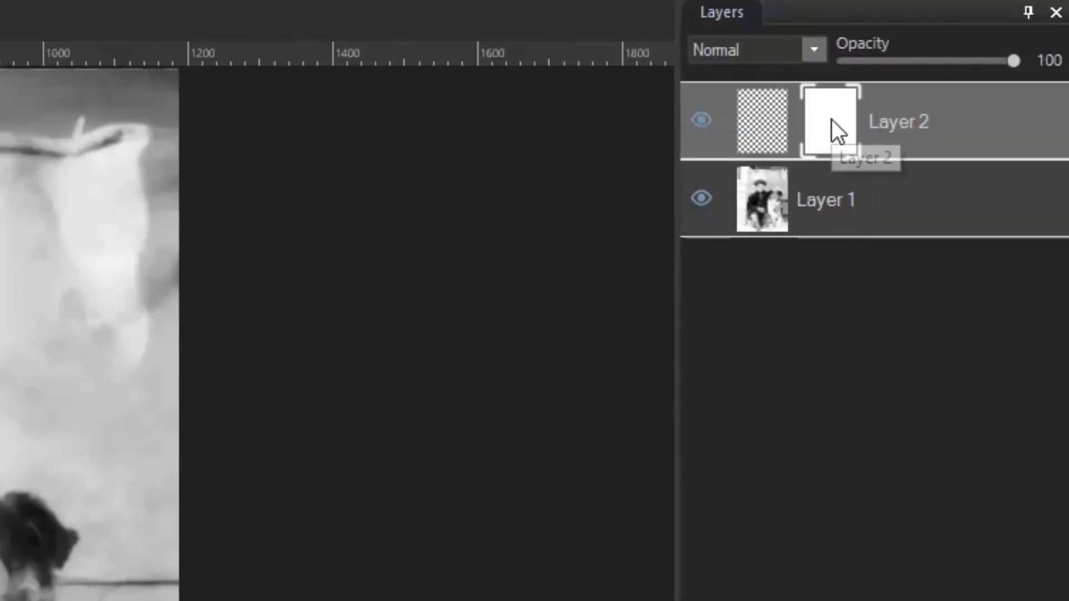
pyautogui.rightClick(830, 118)
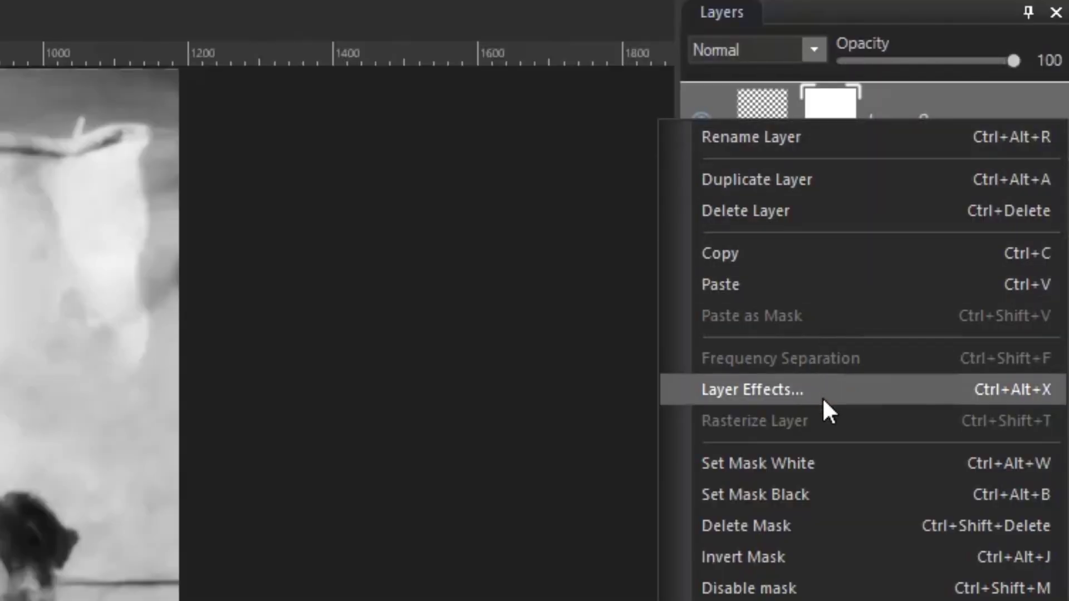
pyautogui.click(800, 496)
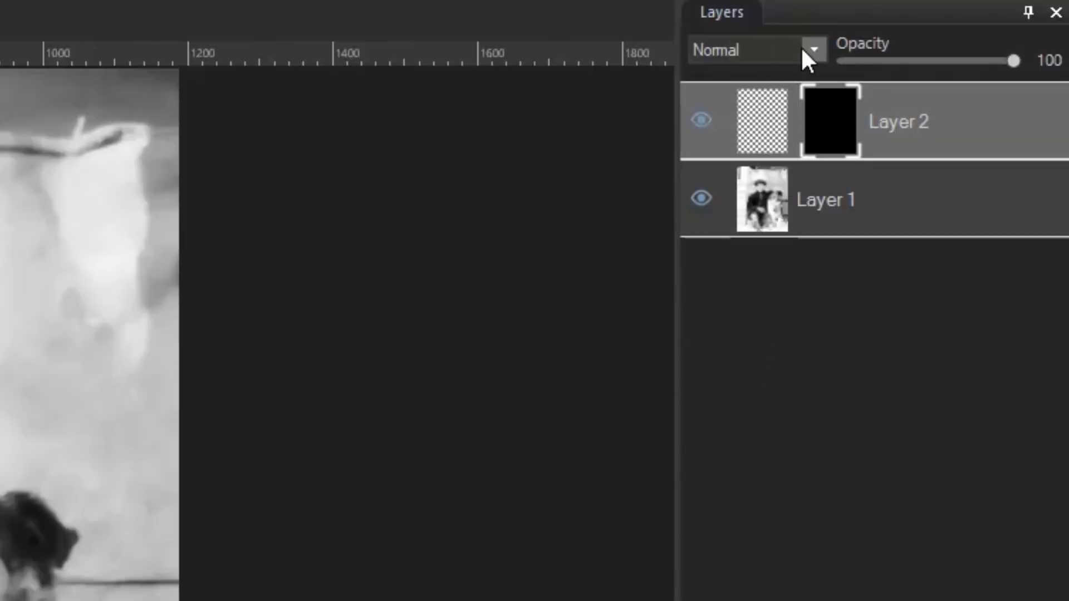
pyautogui.click(811, 50)
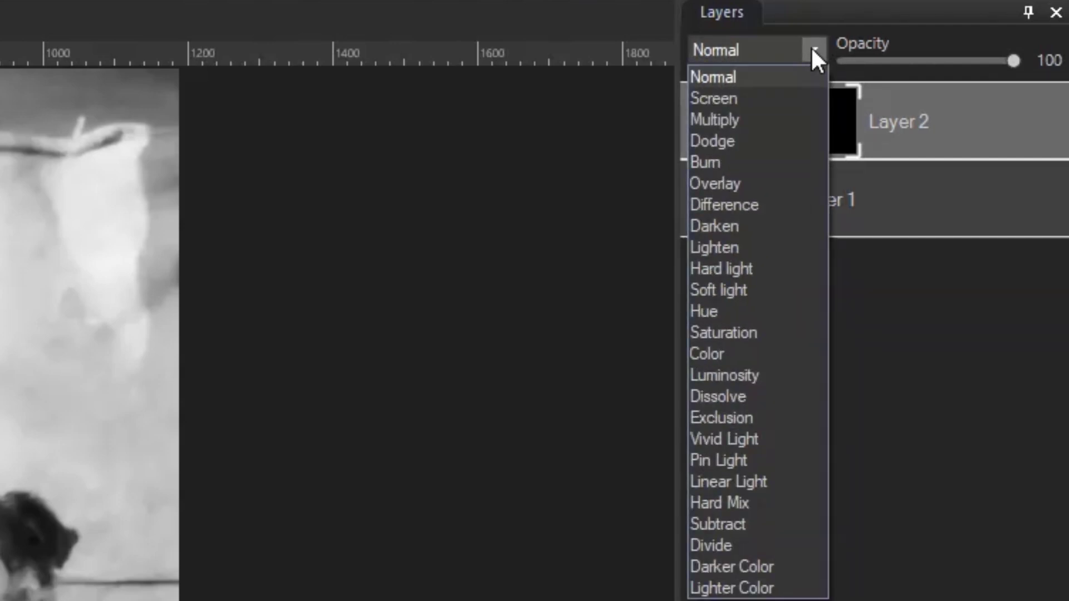
pyautogui.click(753, 290)
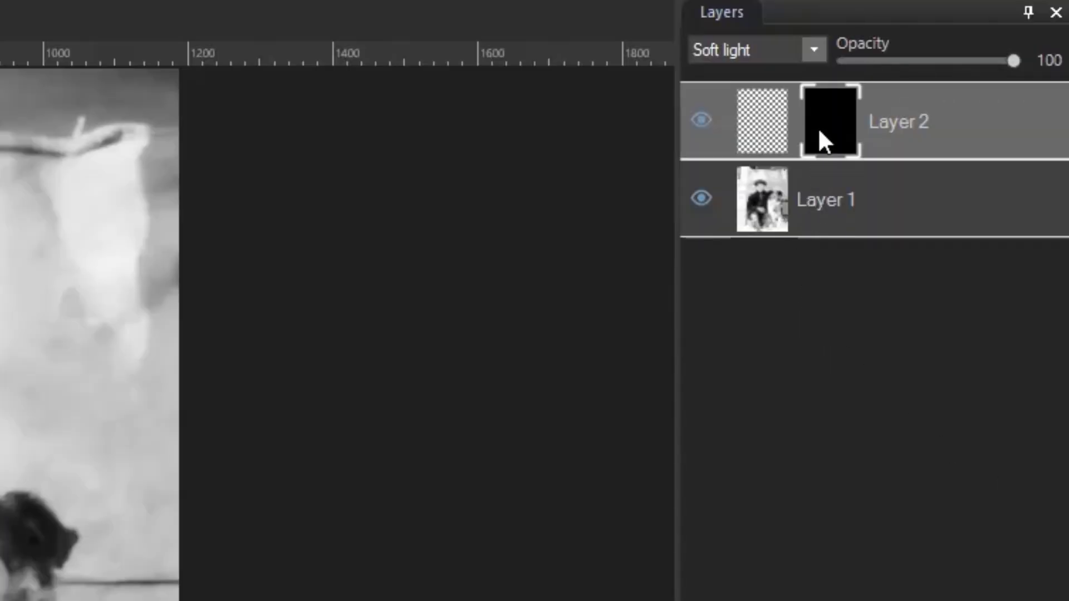
pyautogui.click(766, 119)
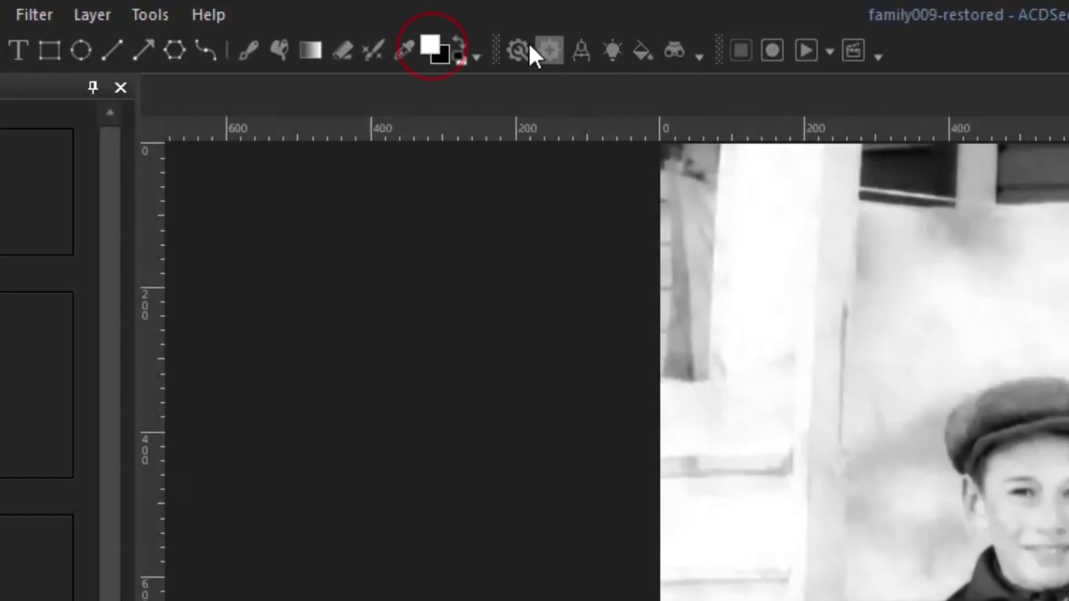
# - Set the foreground colour to tan B6713F and fill Layer 2 with it
pyautogui.click(431, 45)
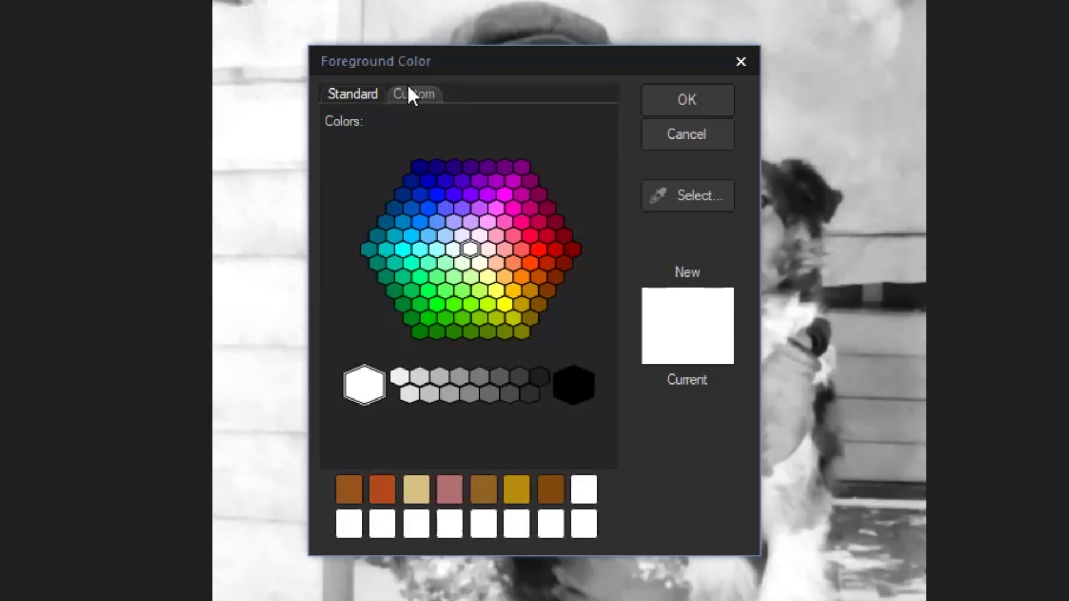
pyautogui.click(409, 92)
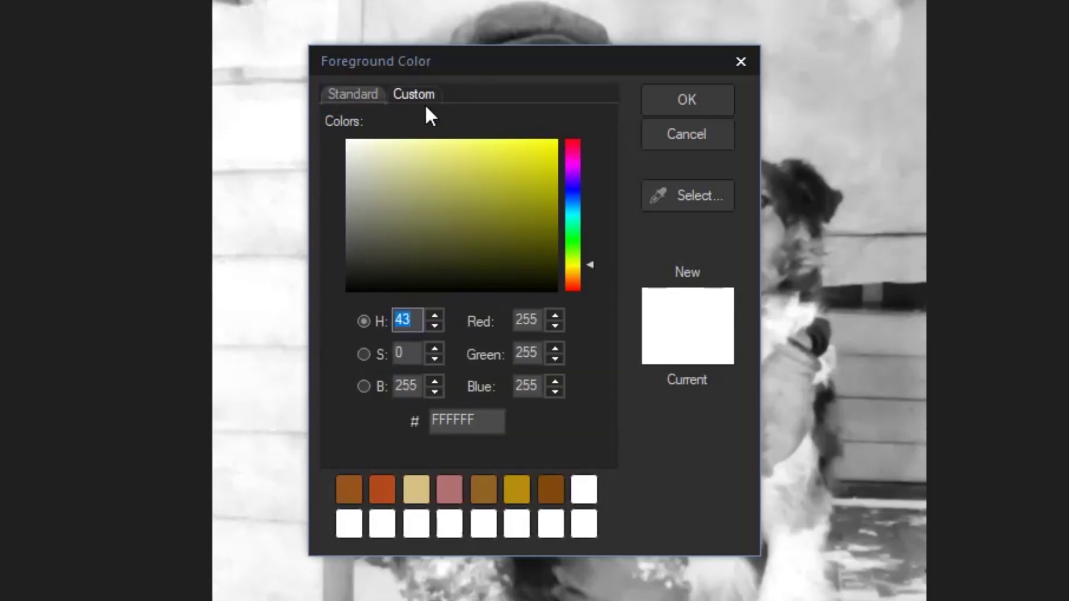
pyautogui.moveTo(593, 274)
pyautogui.mouseDown()
pyautogui.moveTo(592, 259)
pyautogui.moveTo(588, 275)
pyautogui.mouseUp()
pyautogui.click(588, 268)
pyautogui.moveTo(508, 163); pyautogui.dragTo(519, 196)
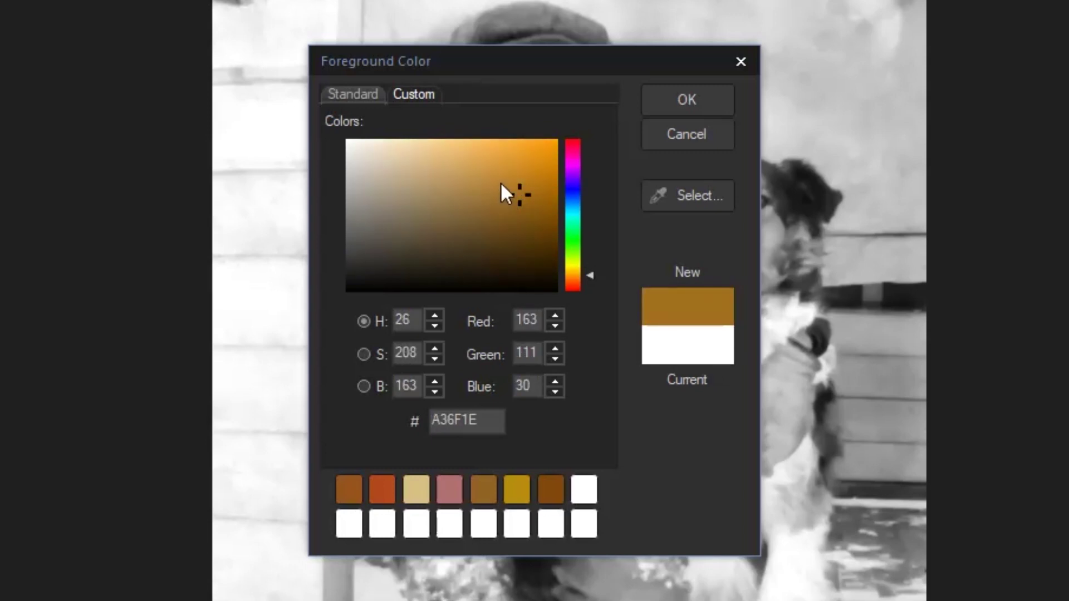
pyautogui.click(476, 163)
pyautogui.click(588, 277)
pyautogui.moveTo(480, 166); pyautogui.dragTo(484, 179)
pyautogui.click(589, 278)
pyautogui.click(486, 182)
pyautogui.click(672, 108)
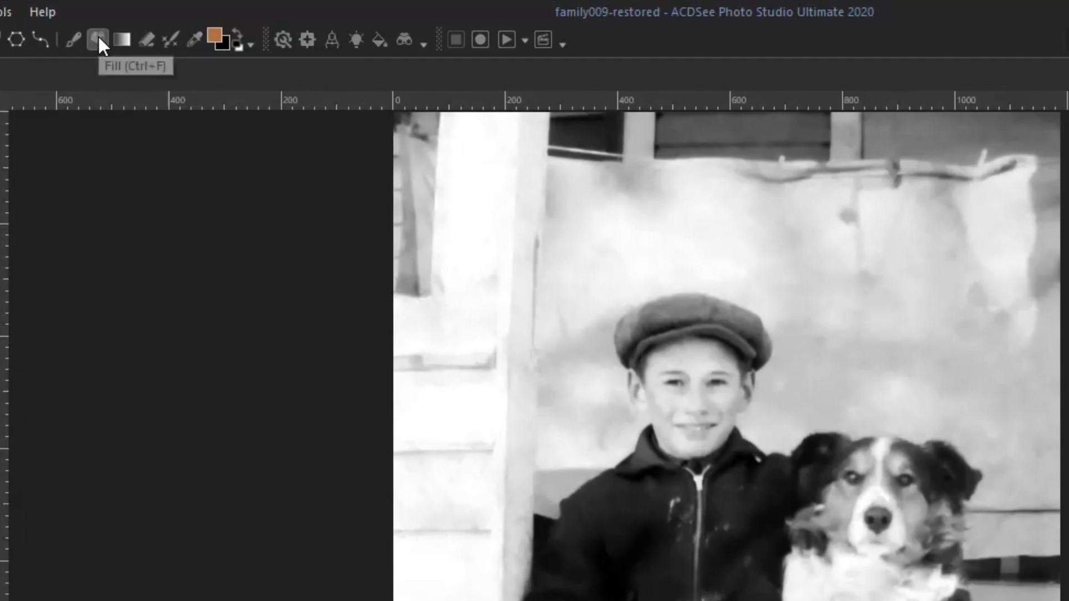
pyautogui.click(99, 36)
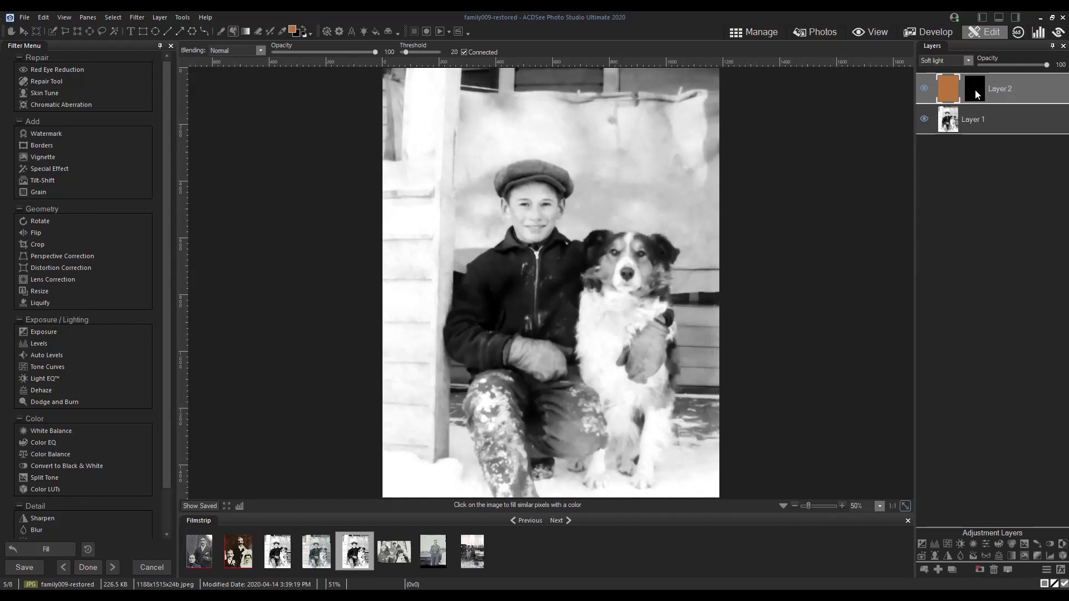
# - Preview the tan tint by setting Layer 2's mask white, then set it back to black
pyautogui.rightClick(974, 89)
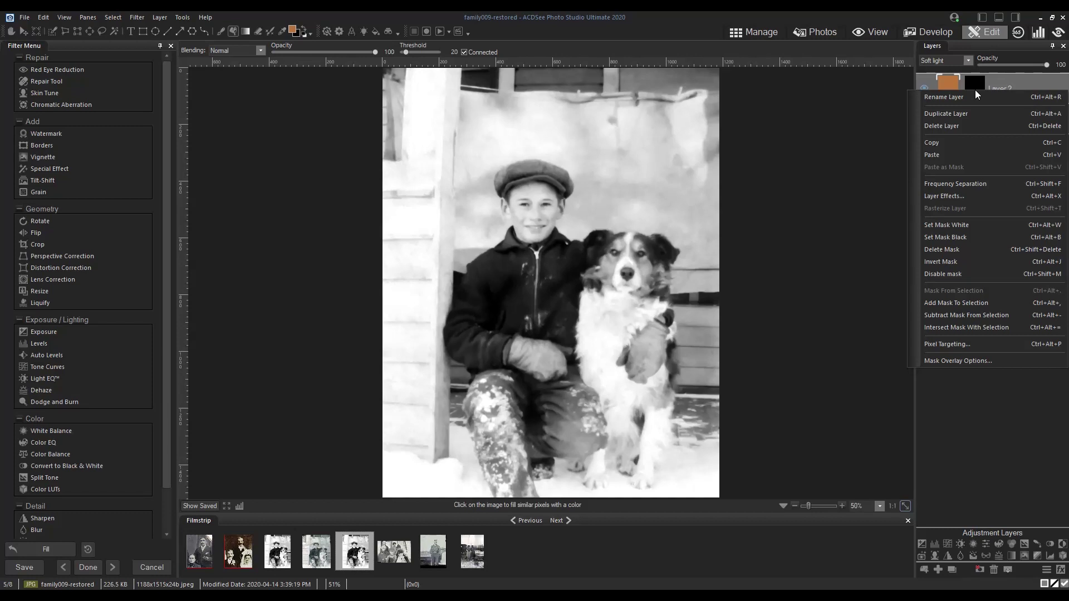
pyautogui.click(968, 225)
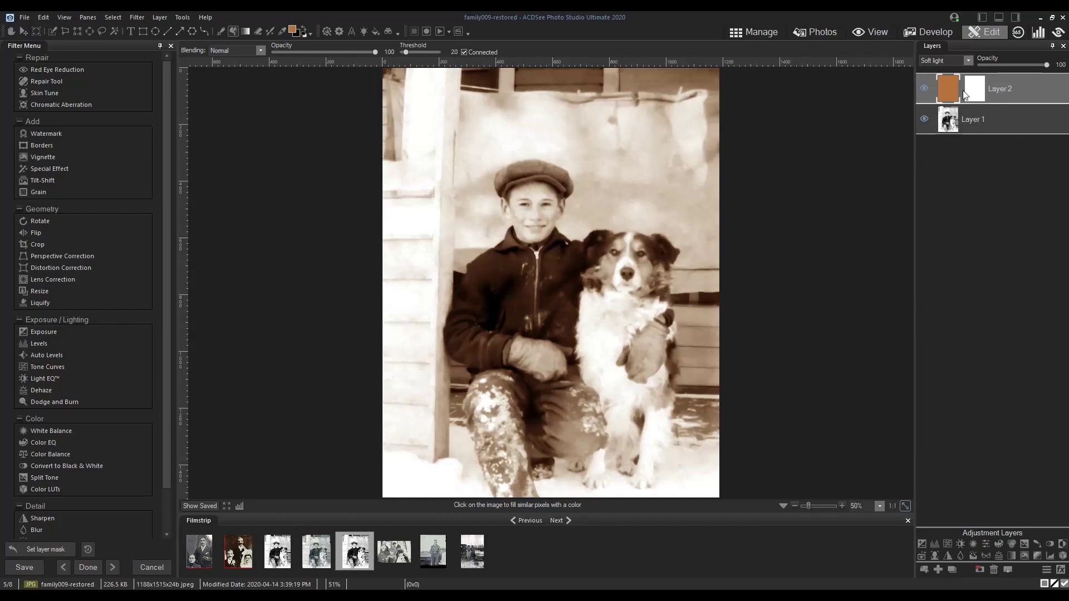
pyautogui.rightClick(974, 89)
pyautogui.click(956, 235)
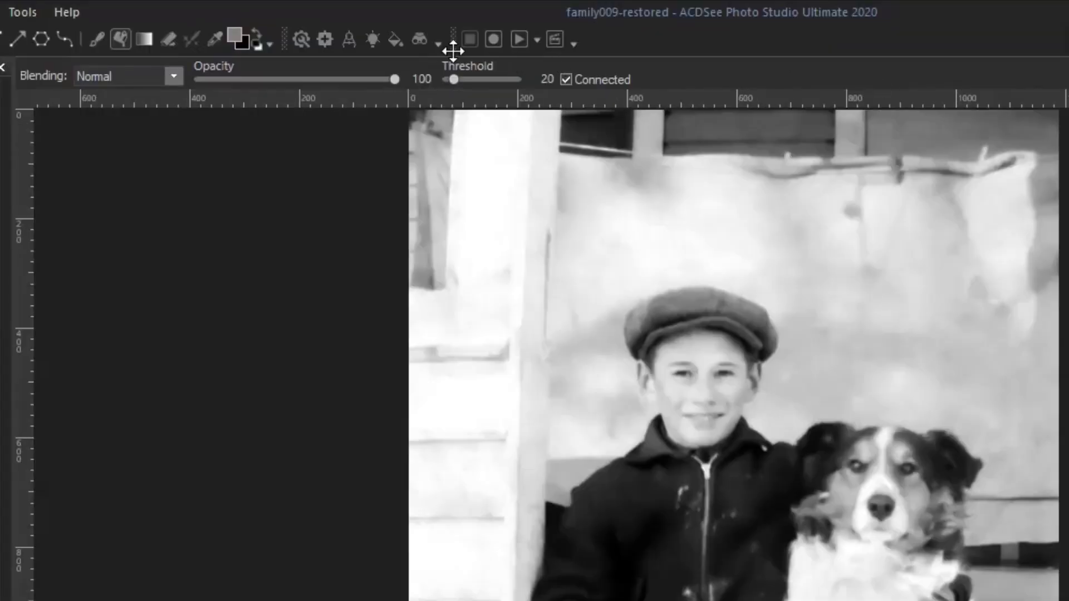
# - Reset and swap the colours so white is the foreground, and choose the Brush tool
pyautogui.click(256, 42)
pyautogui.click(259, 40)
pyautogui.click(94, 41)
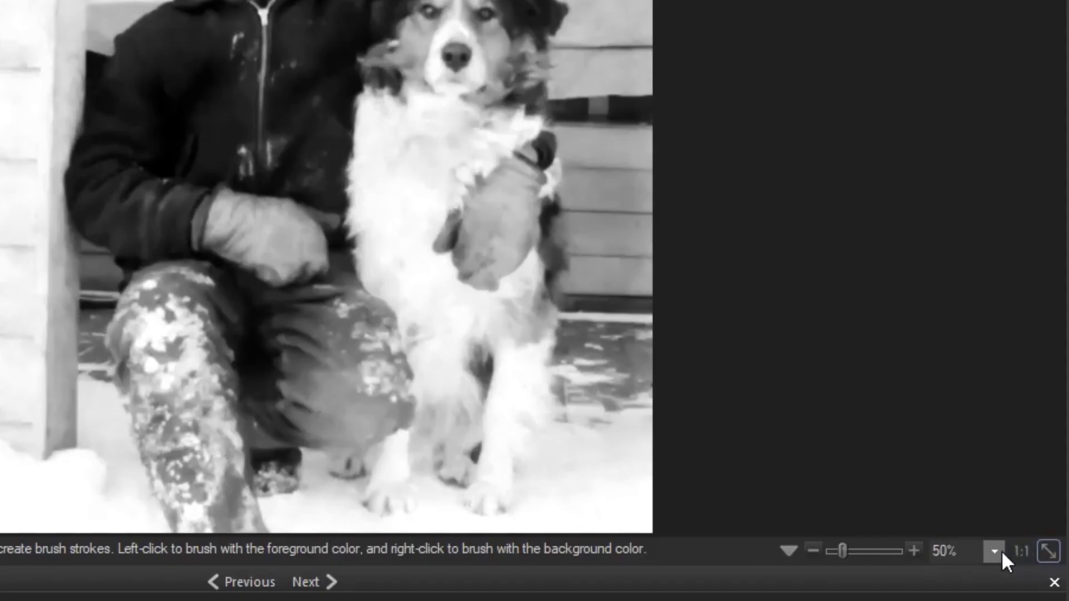
# - Zoom to 200% on the boy's face and brush the tan skin tone across his forehead
pyautogui.click(880, 506)
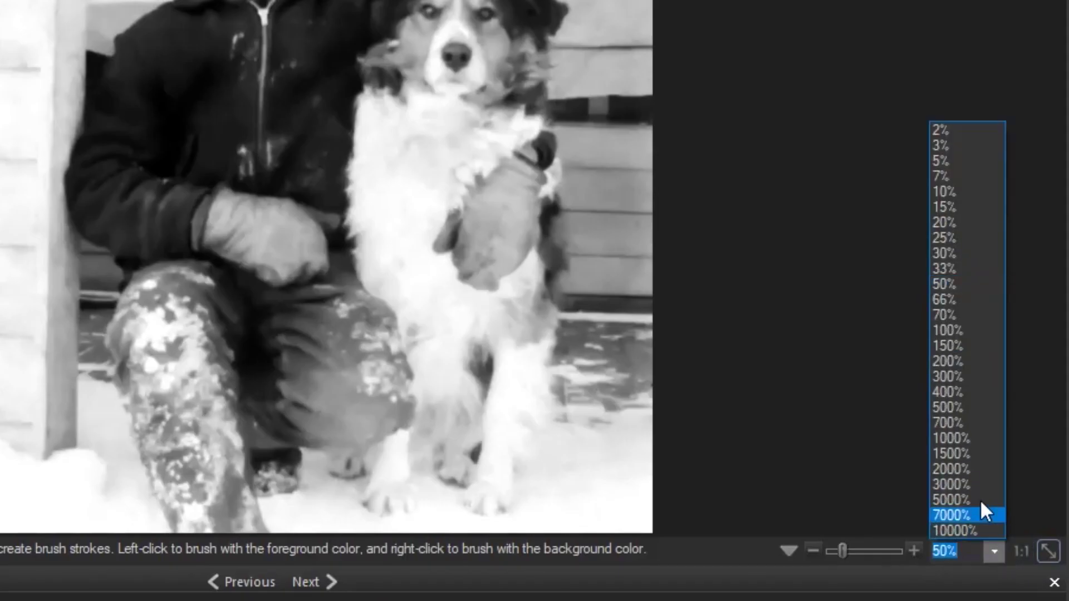
pyautogui.click(953, 361)
pyautogui.moveTo(860, 417); pyautogui.dragTo(857, 406)
pyautogui.scroll(-6, 497, 279)
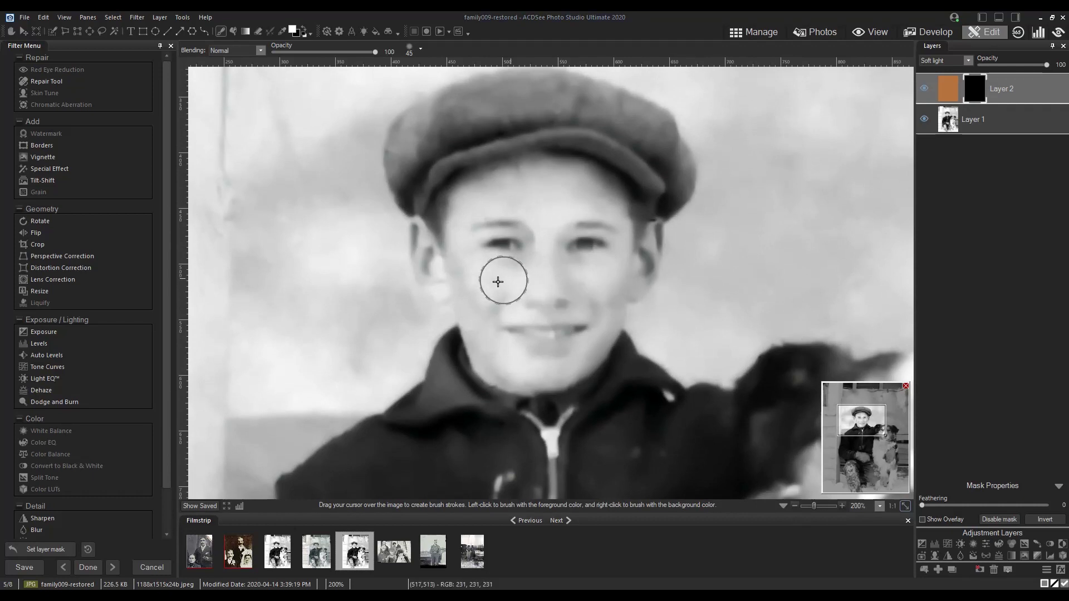
pyautogui.moveTo(467, 207)
pyautogui.mouseDown()
pyautogui.moveTo(534, 183)
pyautogui.moveTo(605, 205)
pyautogui.moveTo(555, 213)
pyautogui.moveTo(546, 262)
pyautogui.moveTo(469, 261)
pyautogui.moveTo(456, 233)
pyautogui.moveTo(477, 210)
pyautogui.moveTo(560, 212)
pyautogui.moveTo(554, 261)
pyautogui.moveTo(589, 268)
pyautogui.moveTo(620, 252)
pyautogui.moveTo(599, 344)
pyautogui.moveTo(572, 369)
pyautogui.moveTo(534, 377)
pyautogui.moveTo(504, 368)
pyautogui.moveTo(473, 331)
pyautogui.moveTo(469, 285)
pyautogui.moveTo(497, 298)
pyautogui.moveTo(606, 296)
pyautogui.moveTo(492, 315)
pyautogui.moveTo(591, 278)
pyautogui.moveTo(626, 287)
pyautogui.moveTo(714, 273)
pyautogui.moveTo(724, 313)
pyautogui.moveTo(721, 254)
pyautogui.moveTo(699, 297)
pyautogui.moveTo(694, 257)
pyautogui.moveTo(662, 307)
pyautogui.moveTo(677, 265)
pyautogui.mouseUp()
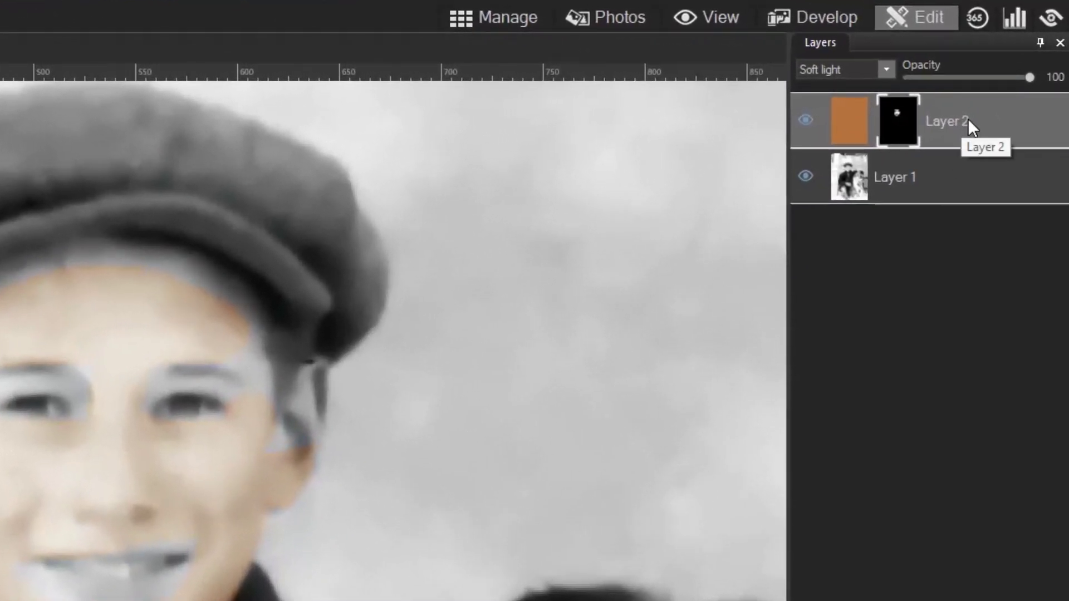
# - Rename Layer 2 to 'Skin'
pyautogui.rightClick(971, 119)
pyautogui.click(872, 134)
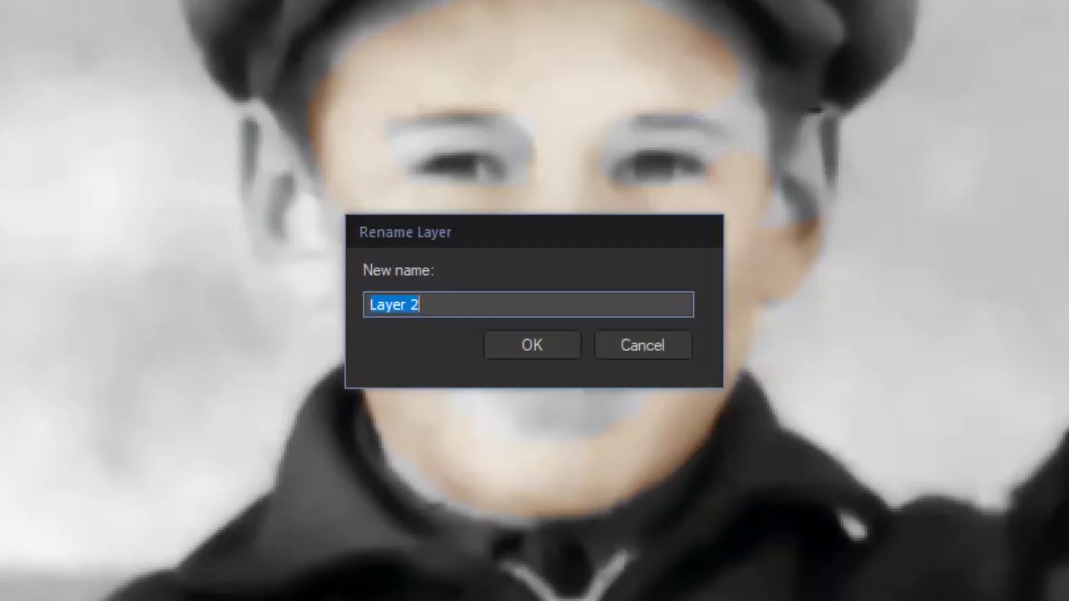
pyautogui.write('Skin')
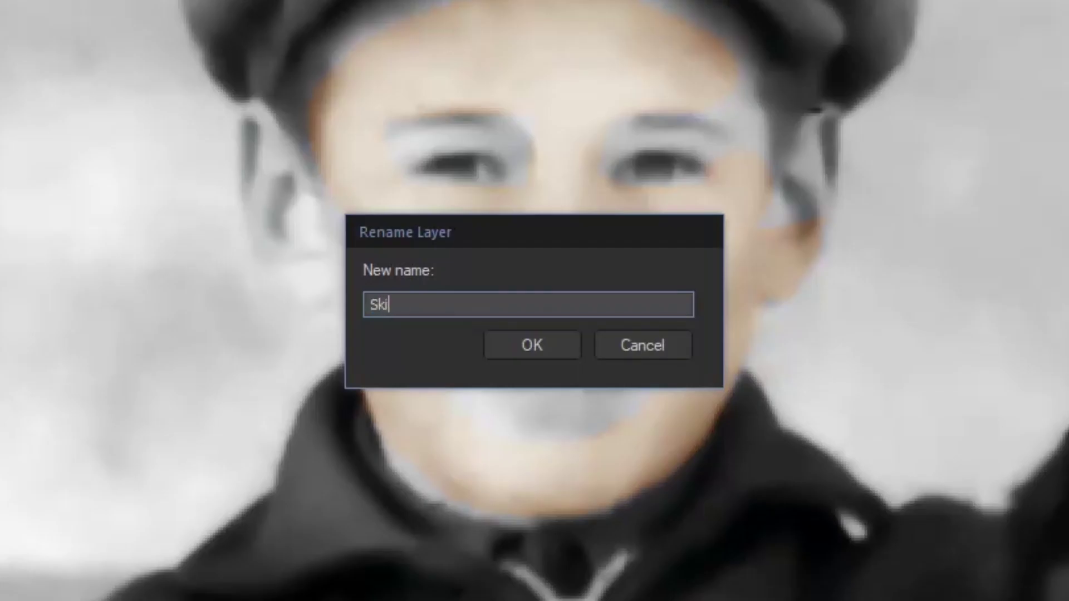
pyautogui.click(535, 348)
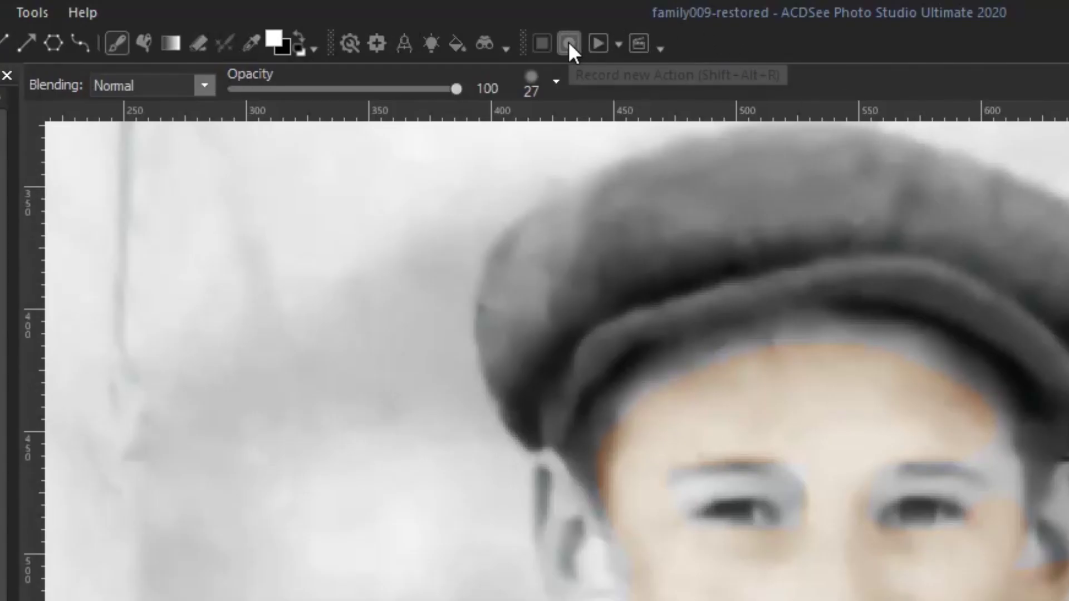
# - Record an action that adds a new layer with a black mask and Soft light blending
pyautogui.click(568, 41)
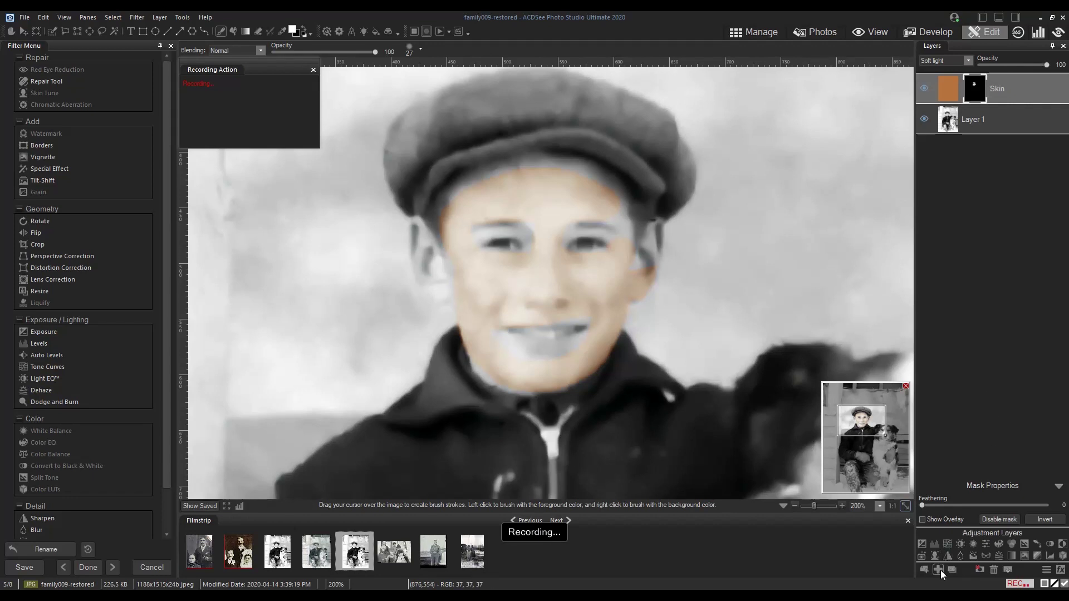
pyautogui.click(937, 570)
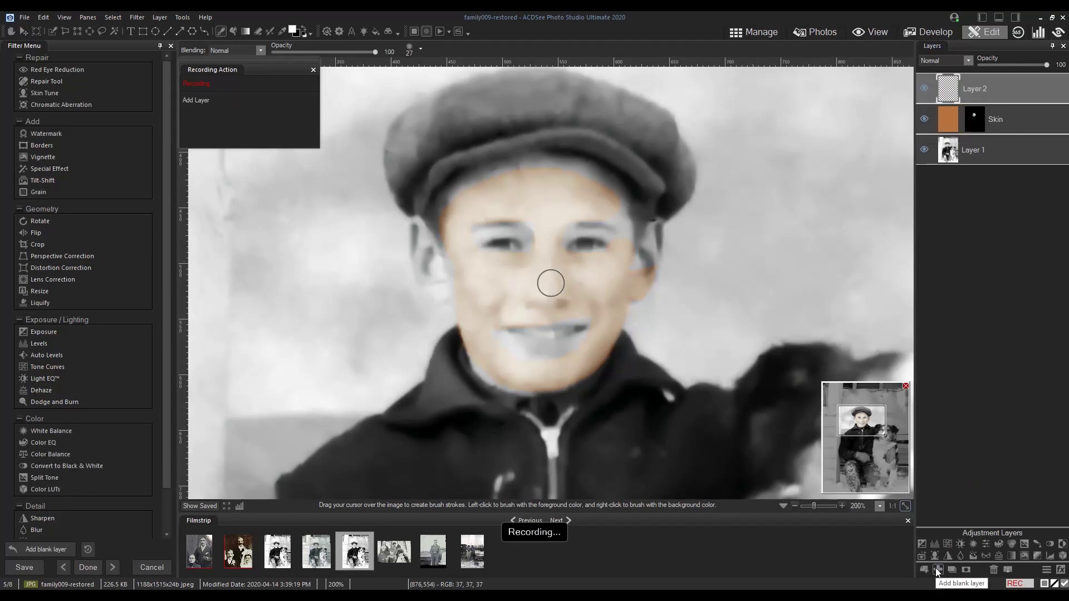
pyautogui.click(965, 569)
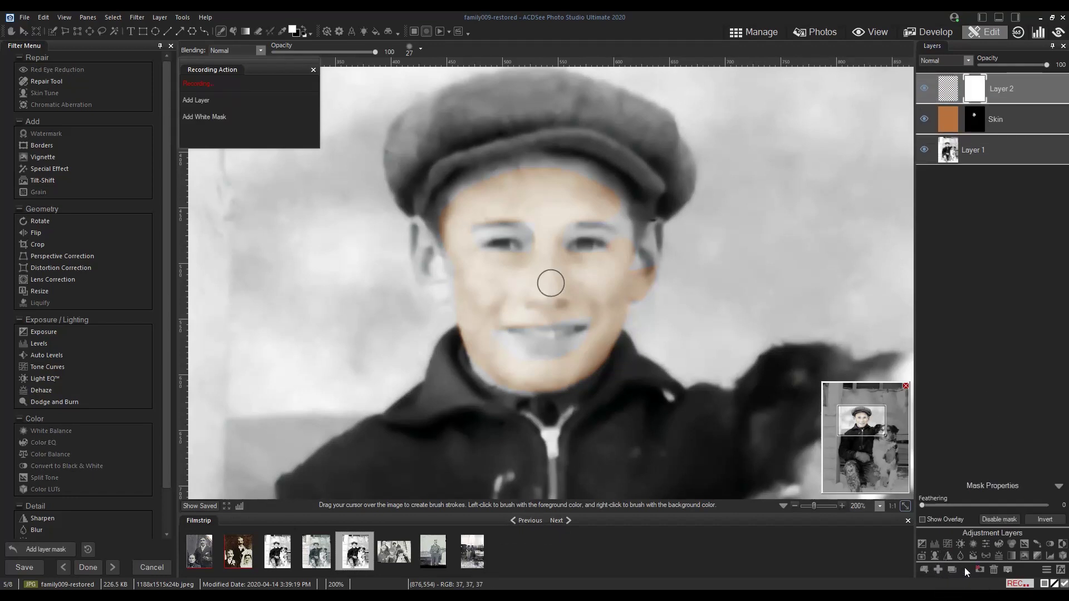
pyautogui.rightClick(976, 97)
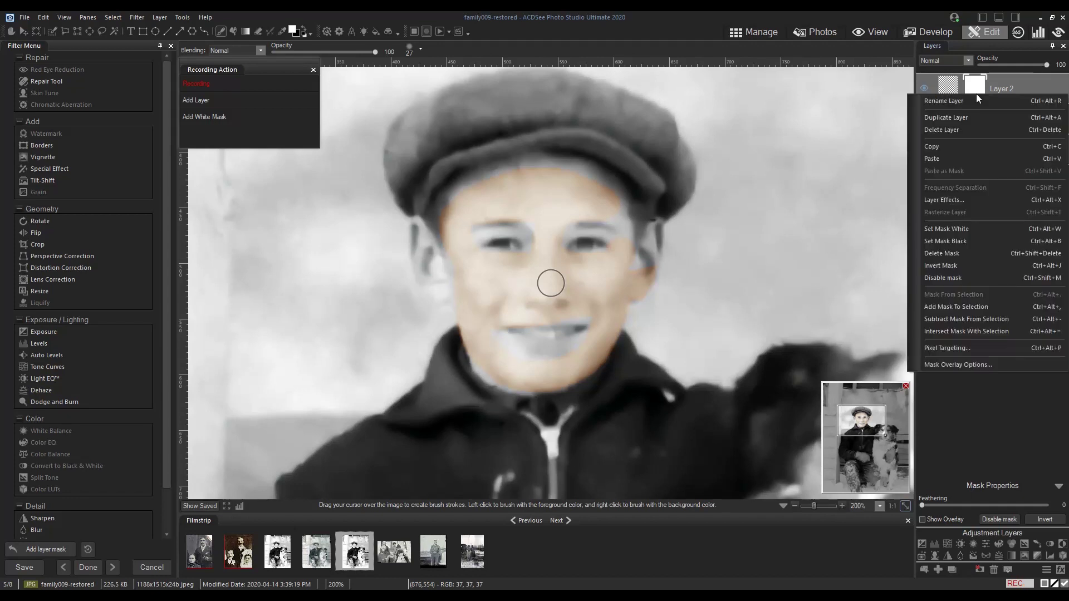
pyautogui.click(966, 241)
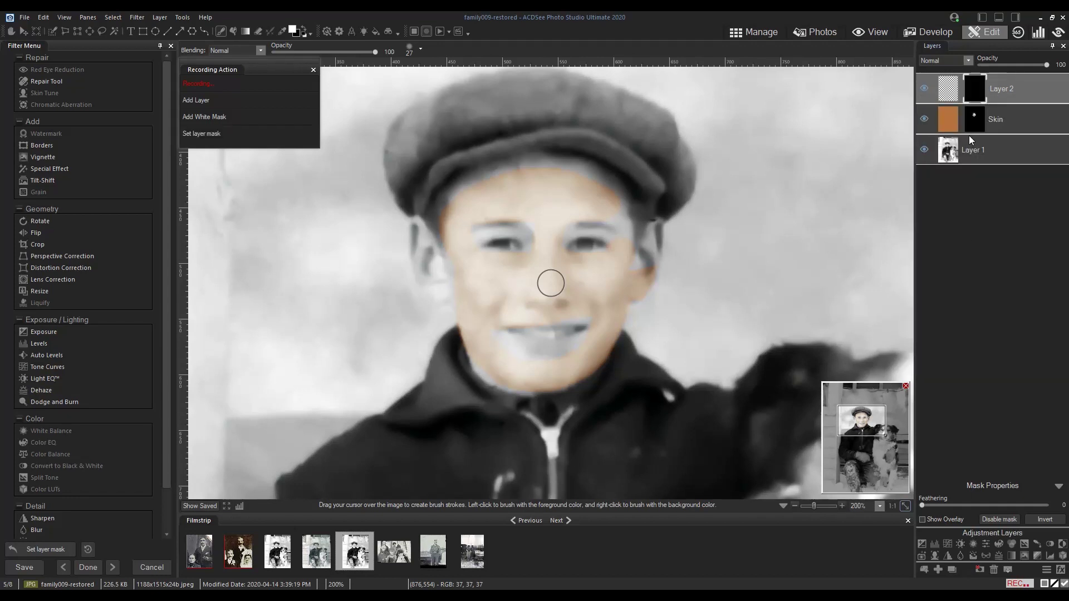
pyautogui.click(967, 60)
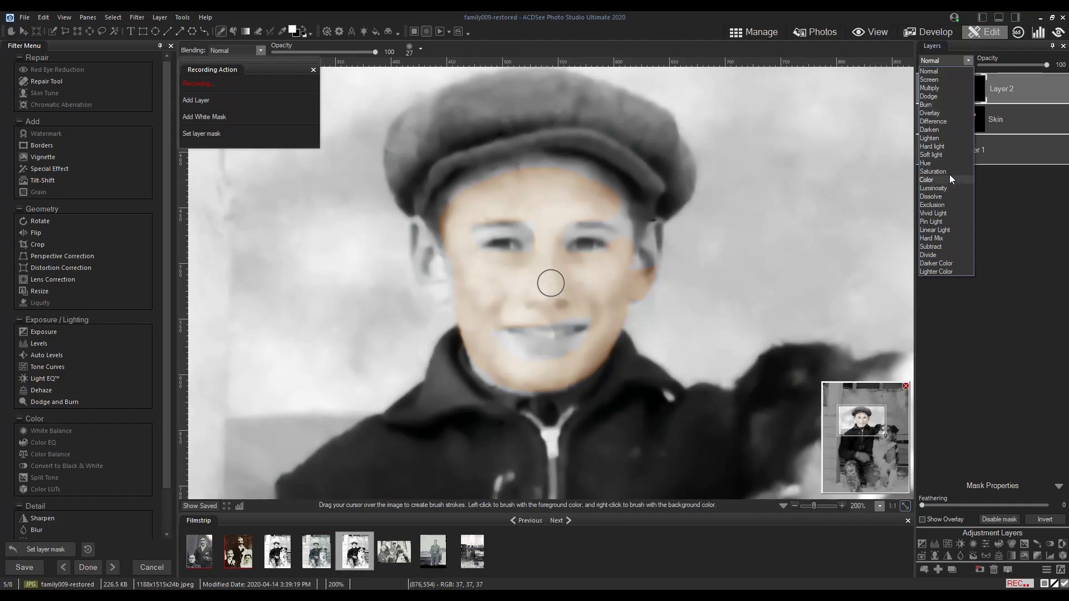
pyautogui.click(948, 155)
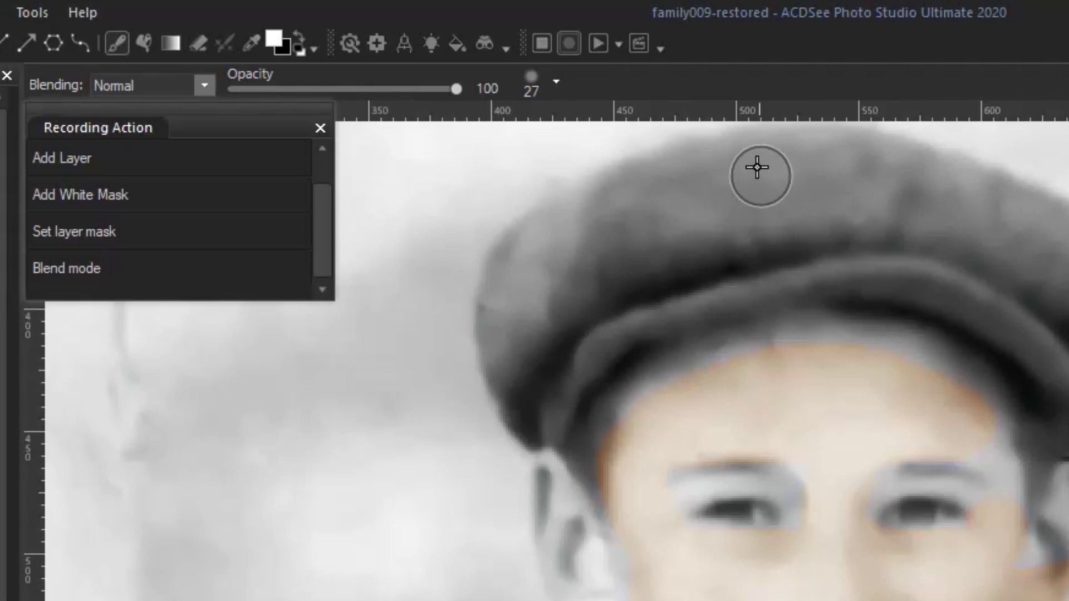
# - Stop recording and save the action as 'New Color Layer' in Ancestry
pyautogui.click(541, 42)
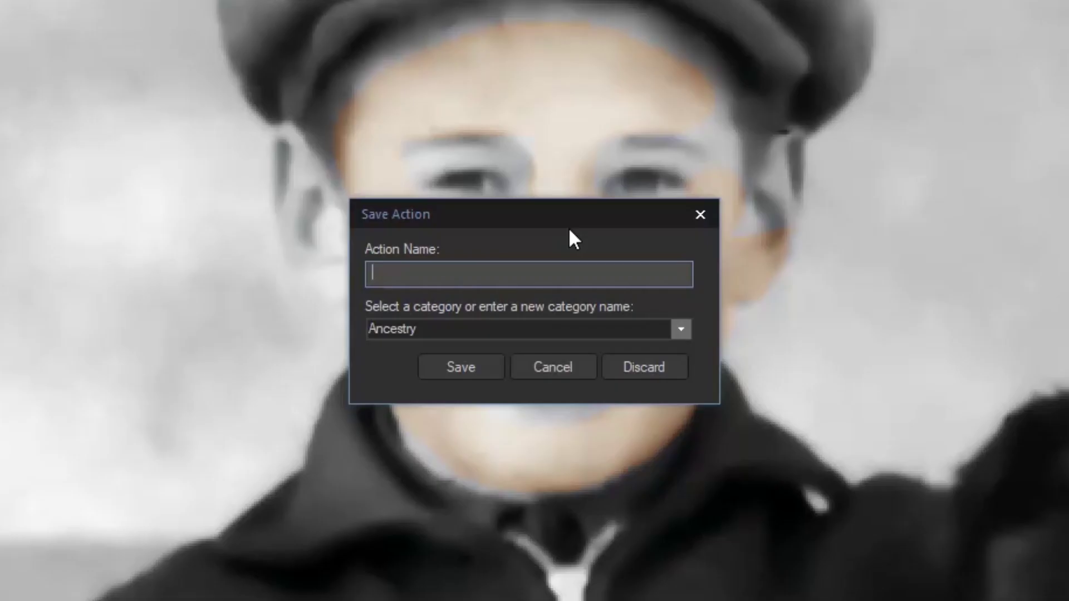
pyautogui.write('New Color Layer')
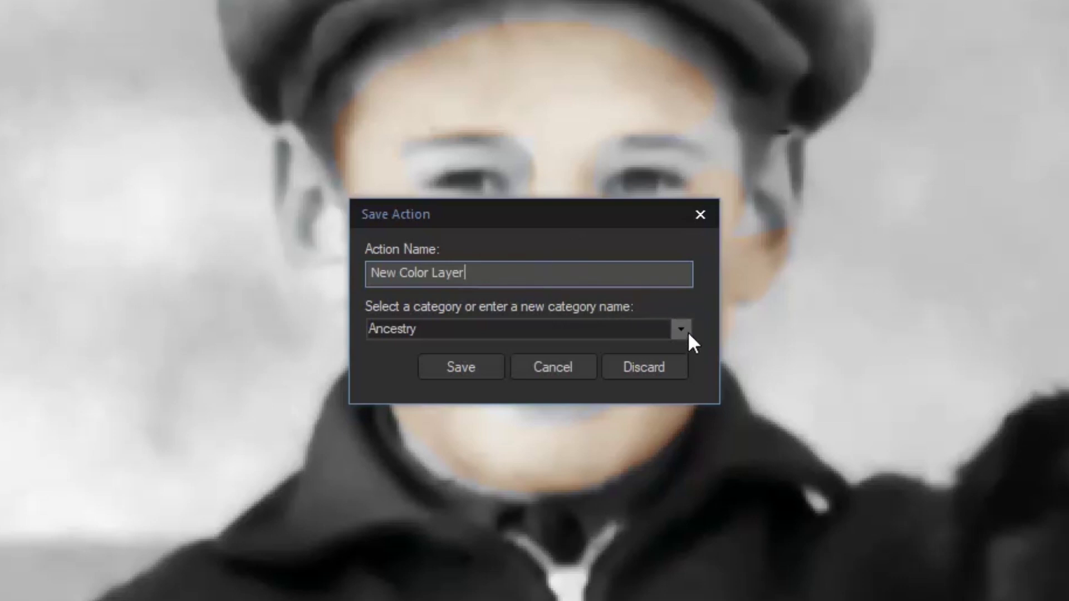
pyautogui.click(461, 366)
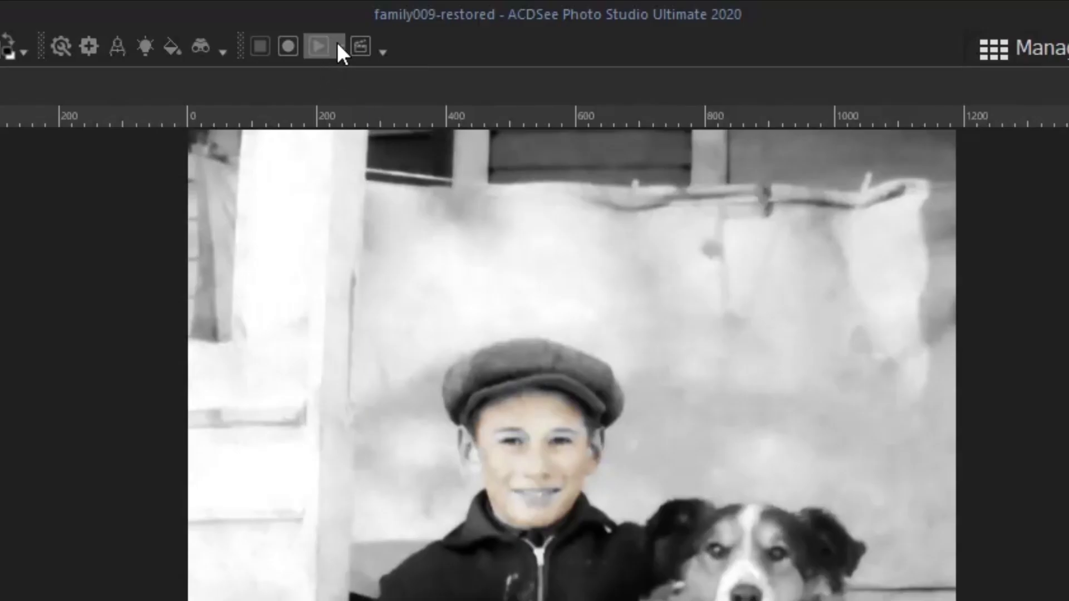
# - Run the saved New Color Layer action from Ancestry to add a new colour layer
pyautogui.click(338, 47)
pyautogui.moveTo(433, 104)
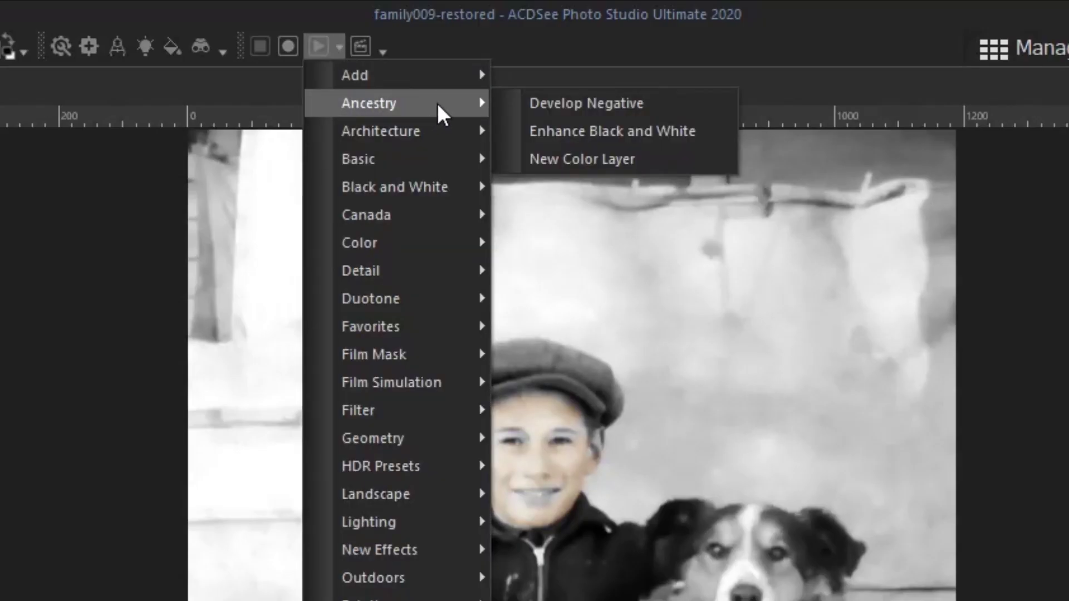
pyautogui.click(672, 158)
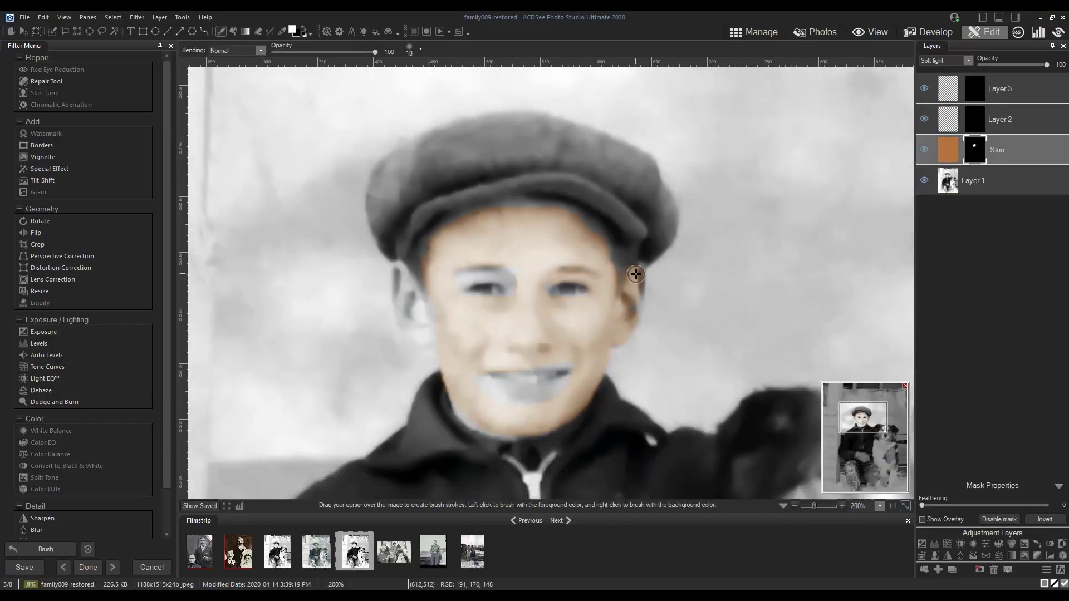
pyautogui.scroll(1, 549, 282)
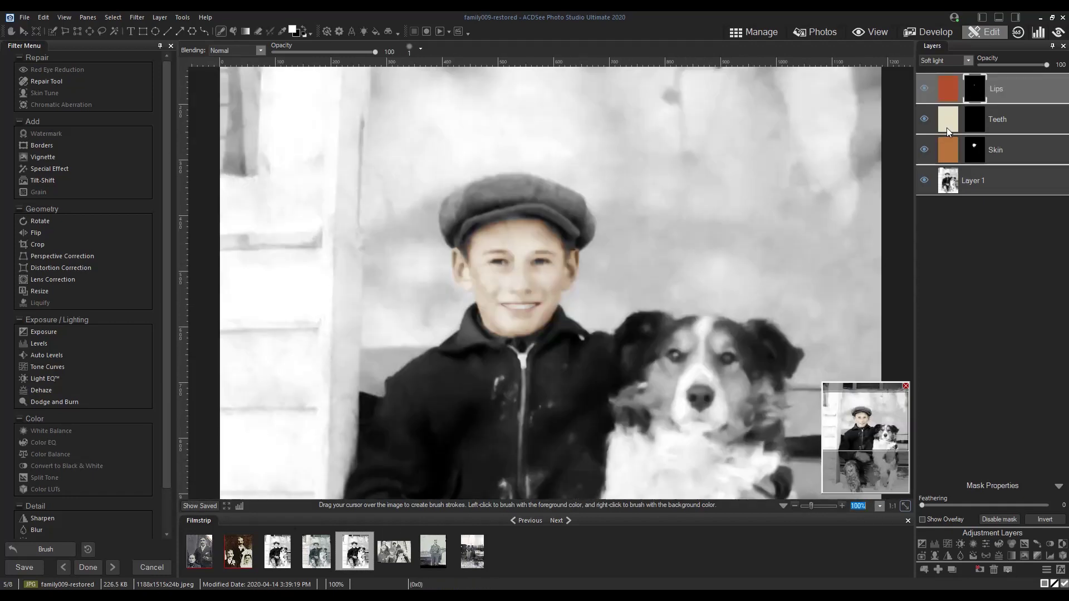
# - Select the Teeth layer and flood-fill it with pale tan CEB877
pyautogui.click(946, 126)
pyautogui.click(233, 31)
pyautogui.click(291, 30)
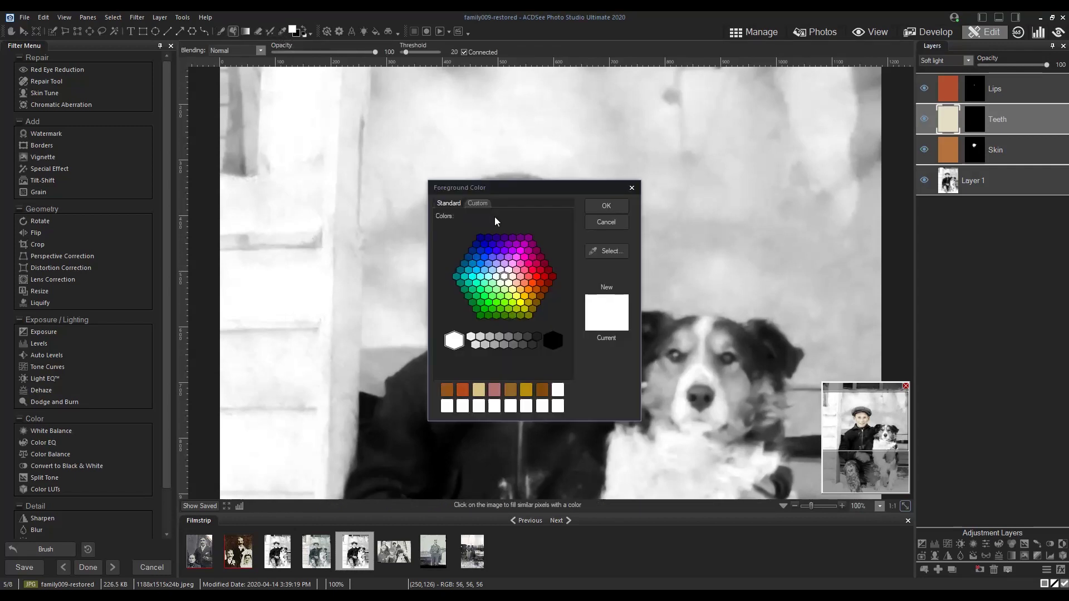
pyautogui.click(478, 204)
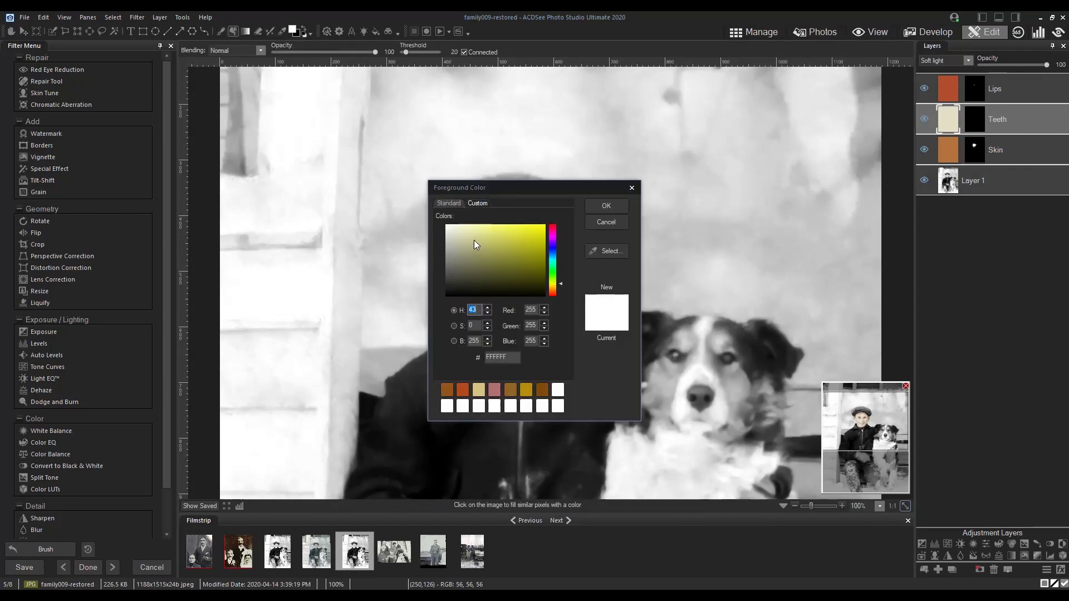
pyautogui.moveTo(553, 284); pyautogui.dragTo(553, 286)
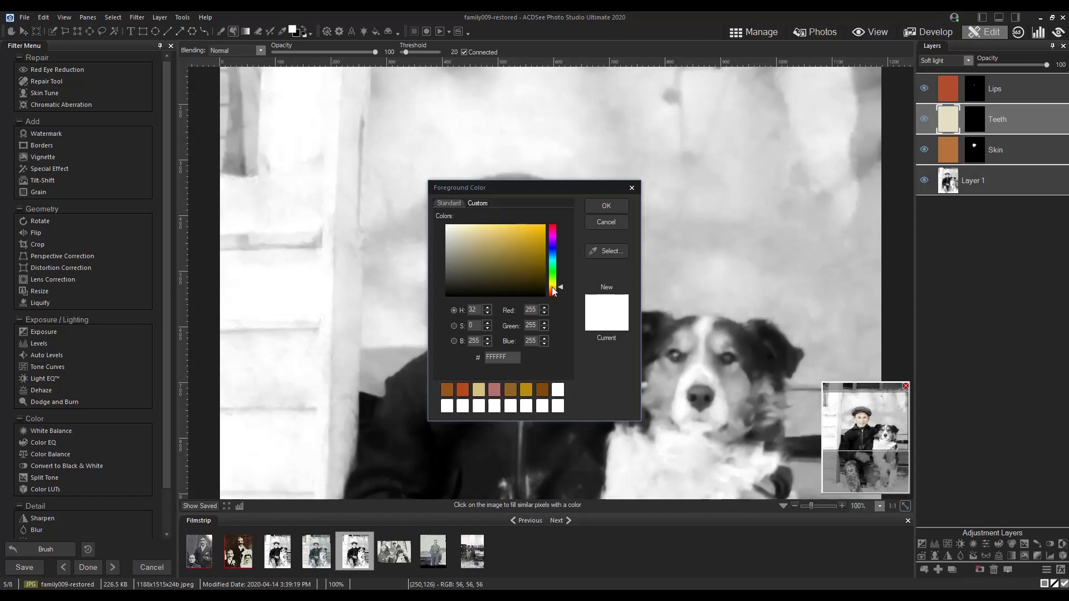
pyautogui.click(488, 239)
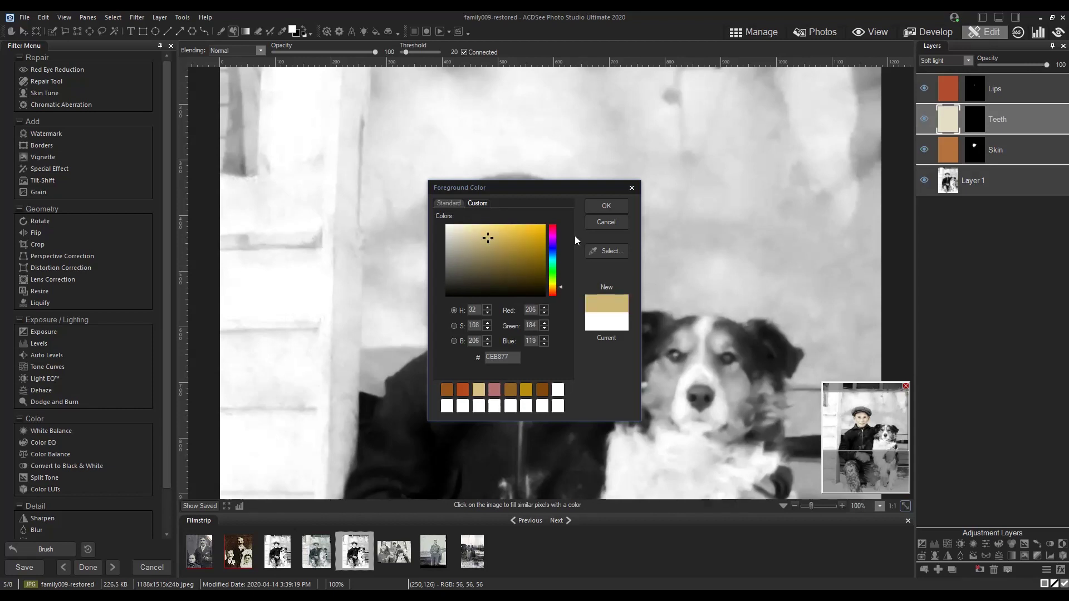
pyautogui.click(605, 207)
pyautogui.click(526, 308)
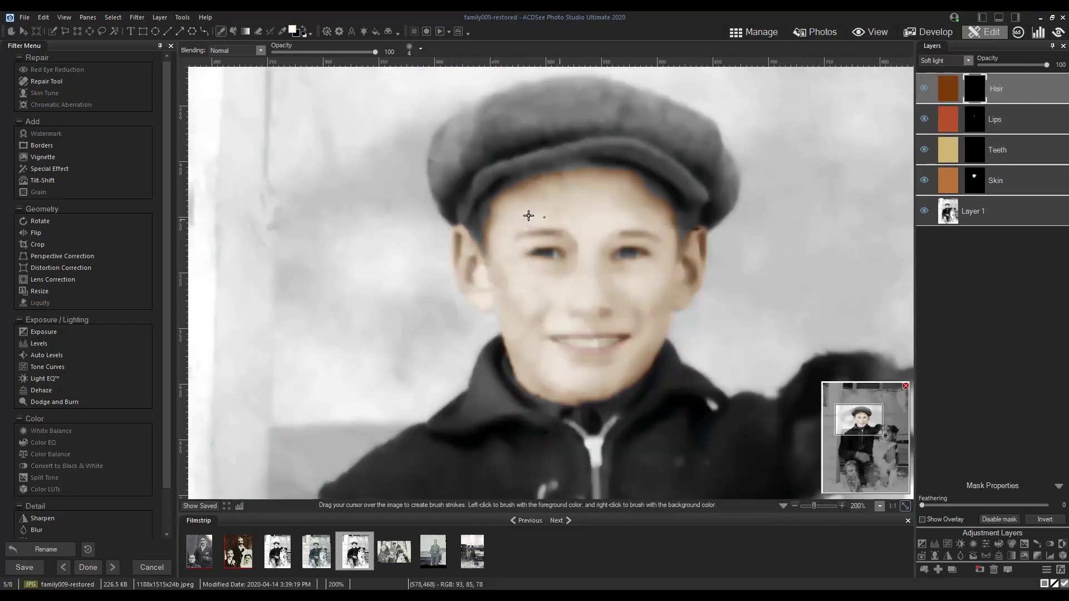
# - Scroll the layers list up to the topmost colour layers
pyautogui.scroll(2, 467, 236)
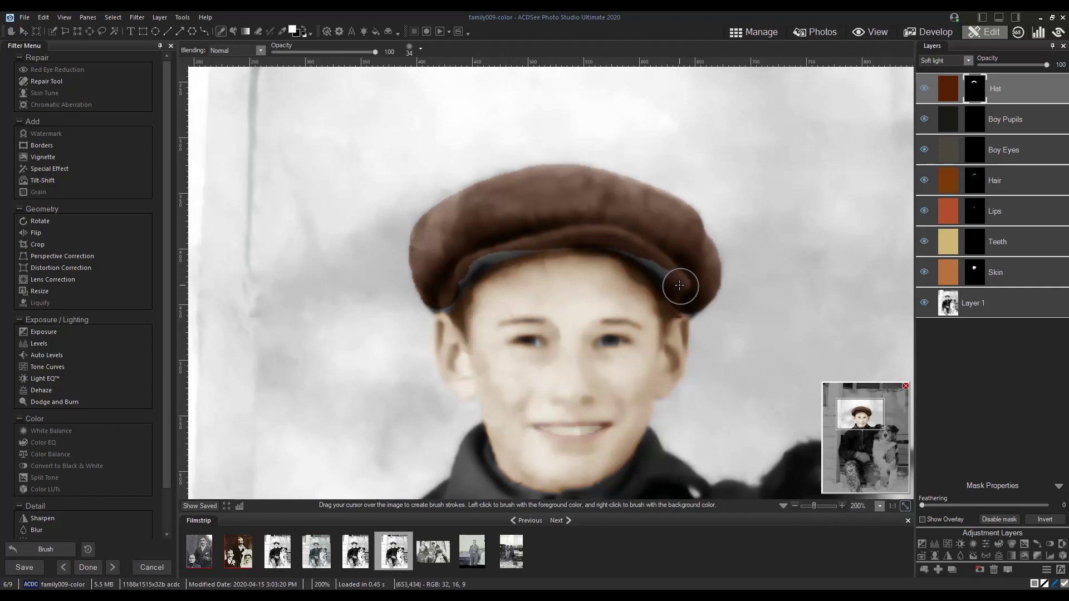
# - Brush the hat's edge dark brown, then the jacket collar, shoulders, lower area and sleeve brown
pyautogui.moveTo(678, 284)
pyautogui.mouseDown()
pyautogui.moveTo(515, 277)
pyautogui.moveTo(464, 297)
pyautogui.mouseUp()
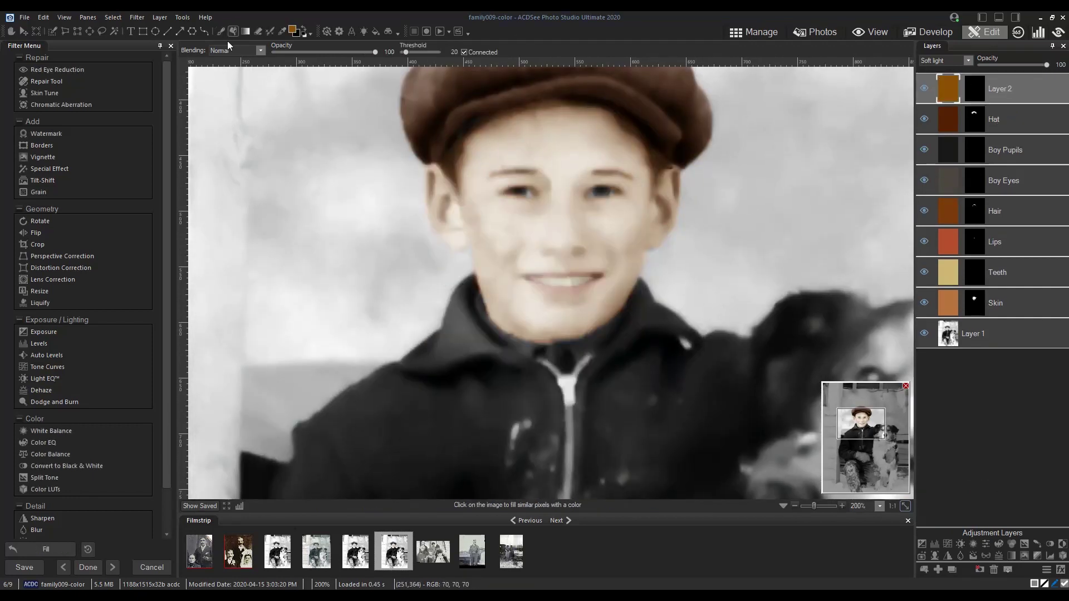
pyautogui.moveTo(490, 356)
pyautogui.mouseDown()
pyautogui.moveTo(459, 412)
pyautogui.moveTo(334, 434)
pyautogui.mouseUp()
pyautogui.moveTo(656, 312); pyautogui.dragTo(619, 299)
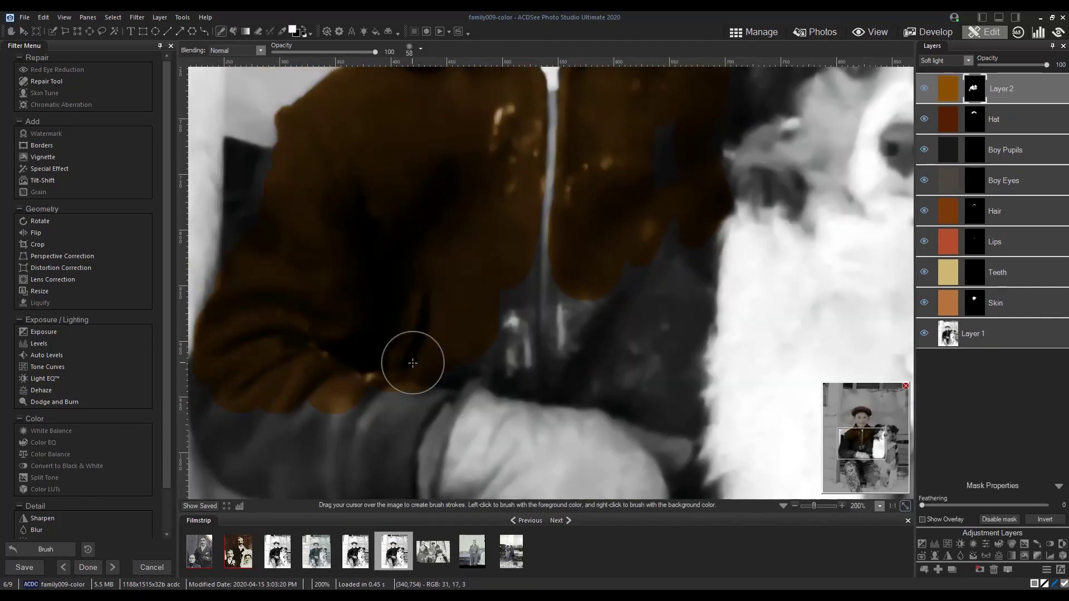
pyautogui.moveTo(413, 358)
pyautogui.mouseDown()
pyautogui.moveTo(681, 275)
pyautogui.moveTo(676, 400)
pyautogui.mouseUp()
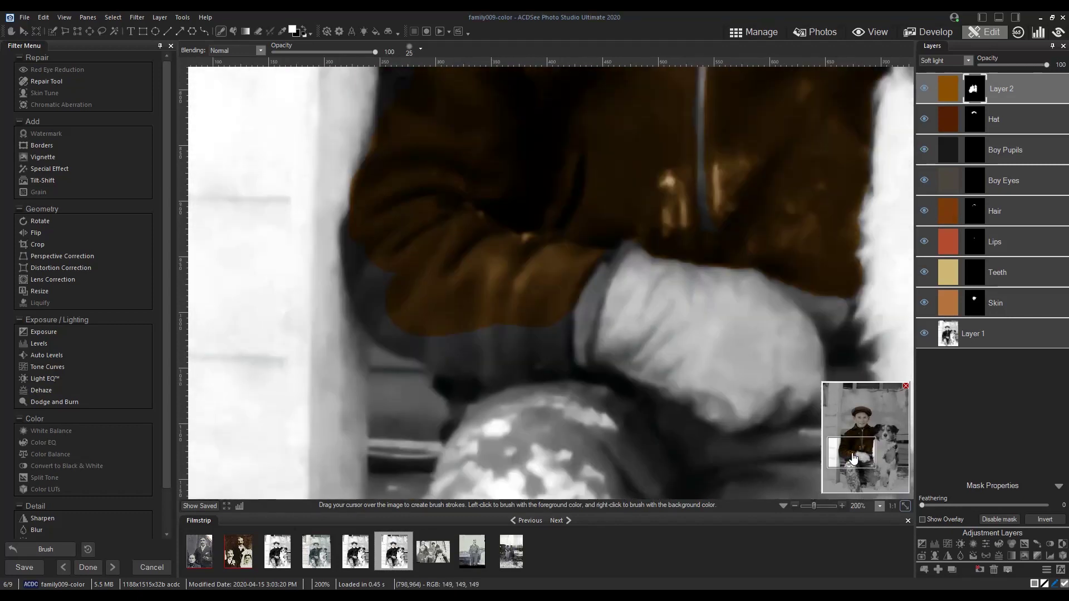
pyautogui.moveTo(389, 334)
pyautogui.mouseDown()
pyautogui.moveTo(607, 290)
pyautogui.moveTo(477, 449)
pyautogui.mouseUp()
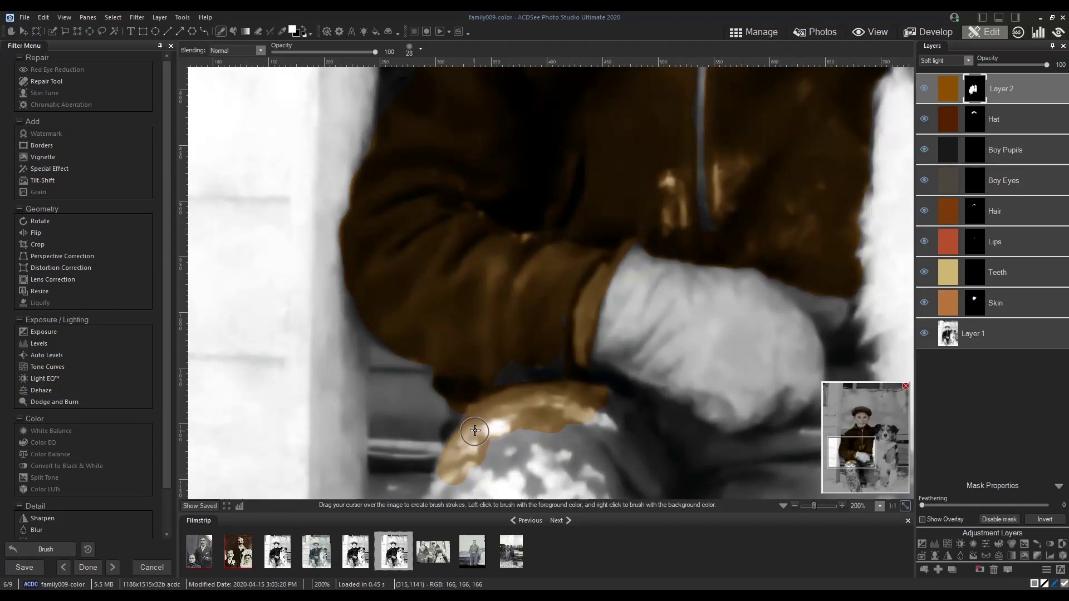
# - Brush brown over the coveralls' knees and legs
pyautogui.moveTo(480, 442)
pyautogui.mouseDown()
pyautogui.moveTo(536, 436)
pyautogui.moveTo(486, 471)
pyautogui.mouseUp()
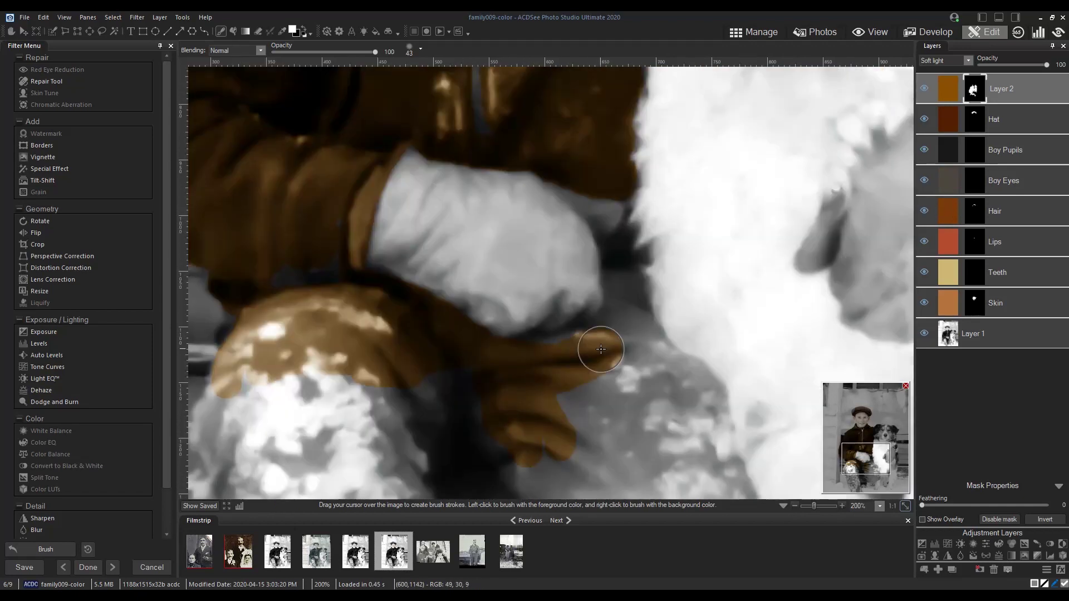
pyautogui.moveTo(592, 346); pyautogui.dragTo(621, 269)
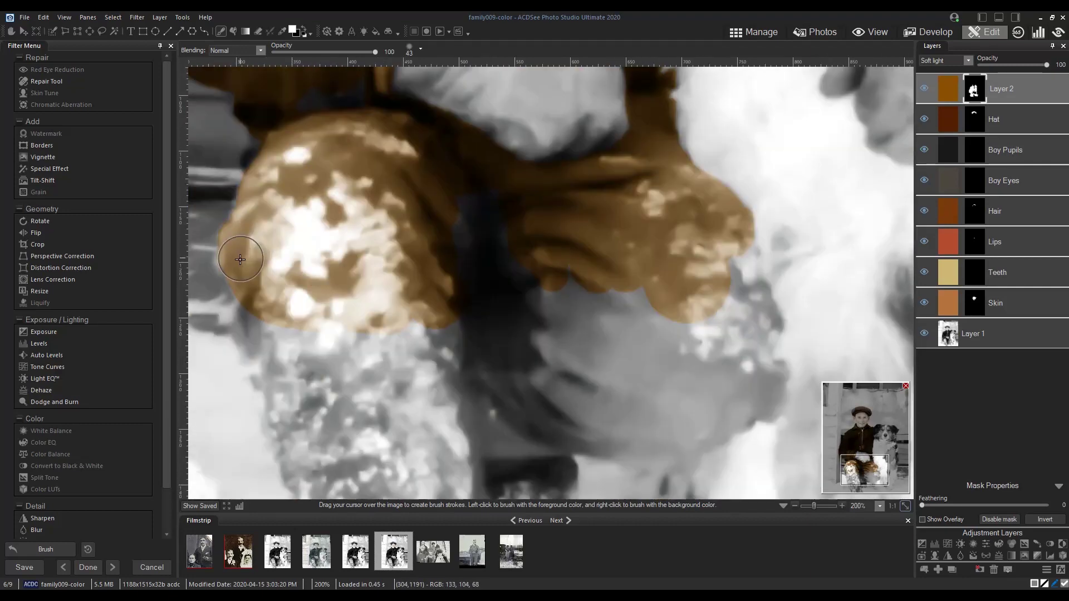
pyautogui.moveTo(240, 259)
pyautogui.mouseDown()
pyautogui.moveTo(539, 406)
pyautogui.moveTo(658, 417)
pyautogui.mouseUp()
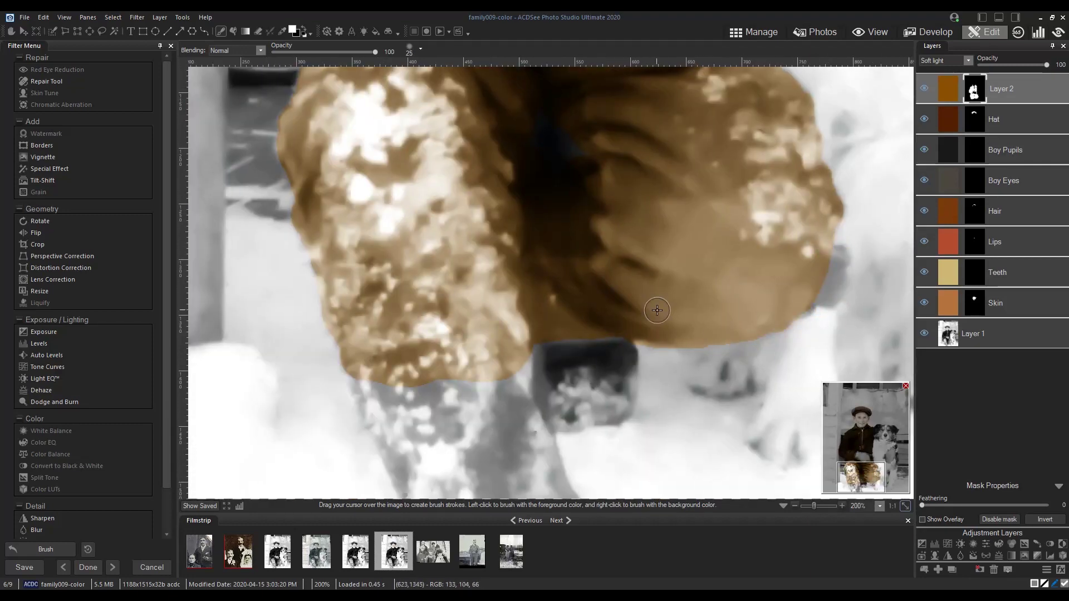
pyautogui.moveTo(657, 310); pyautogui.dragTo(535, 493)
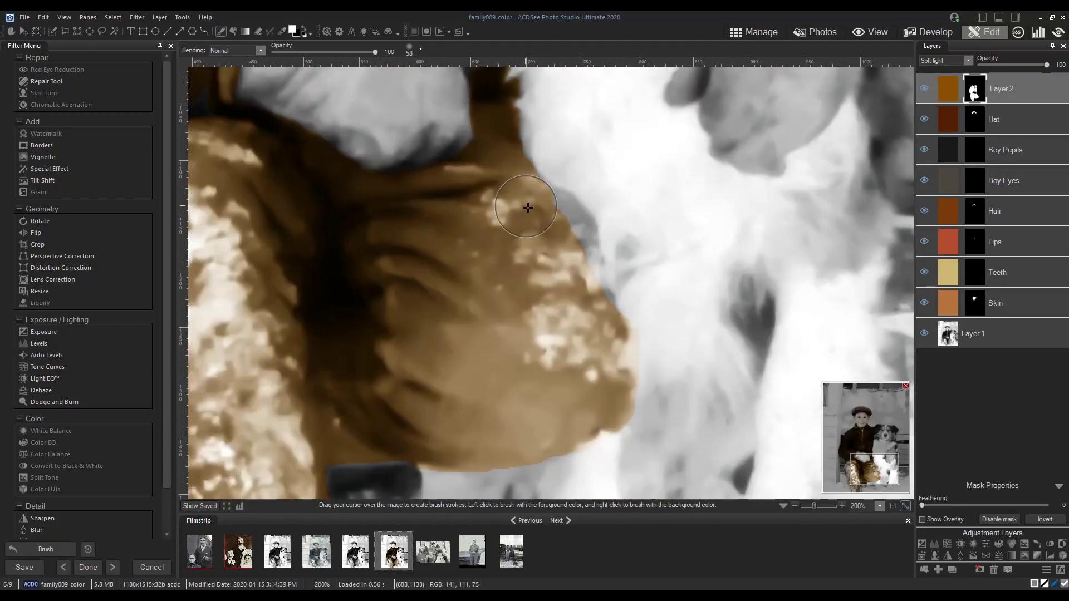
pyautogui.moveTo(864, 472); pyautogui.dragTo(874, 462)
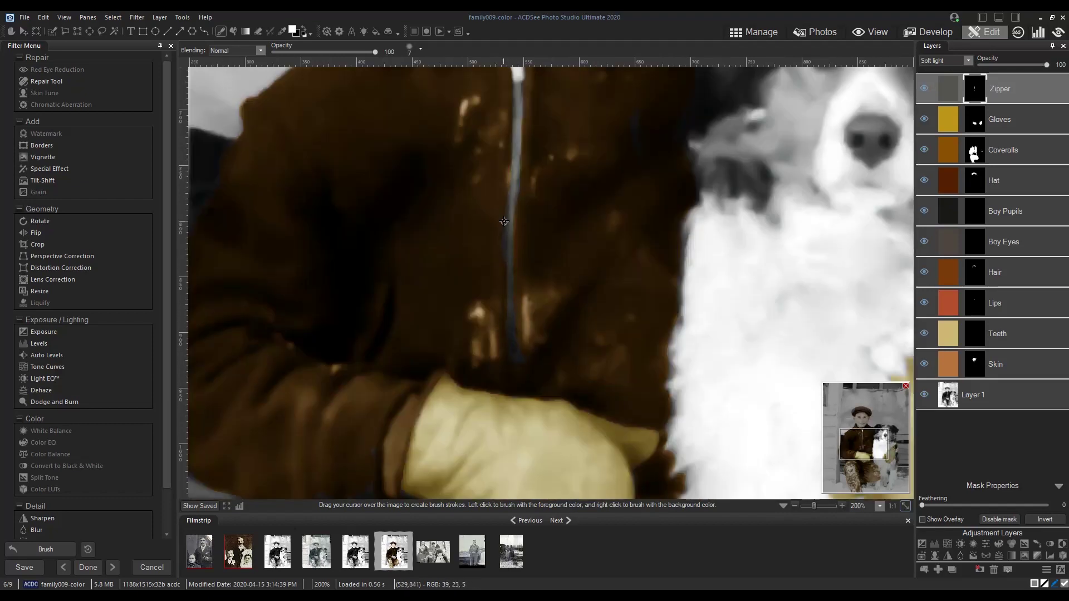
# - Run a saved colour-layer action and set the mask Feathering to 2
pyautogui.click(450, 32)
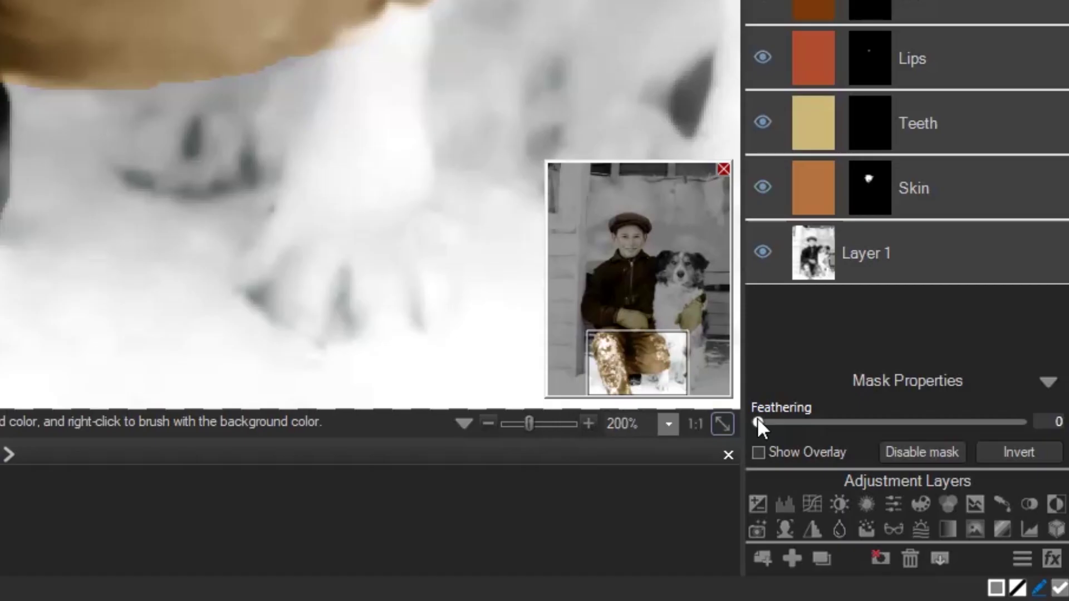
pyautogui.moveTo(756, 421); pyautogui.dragTo(762, 421)
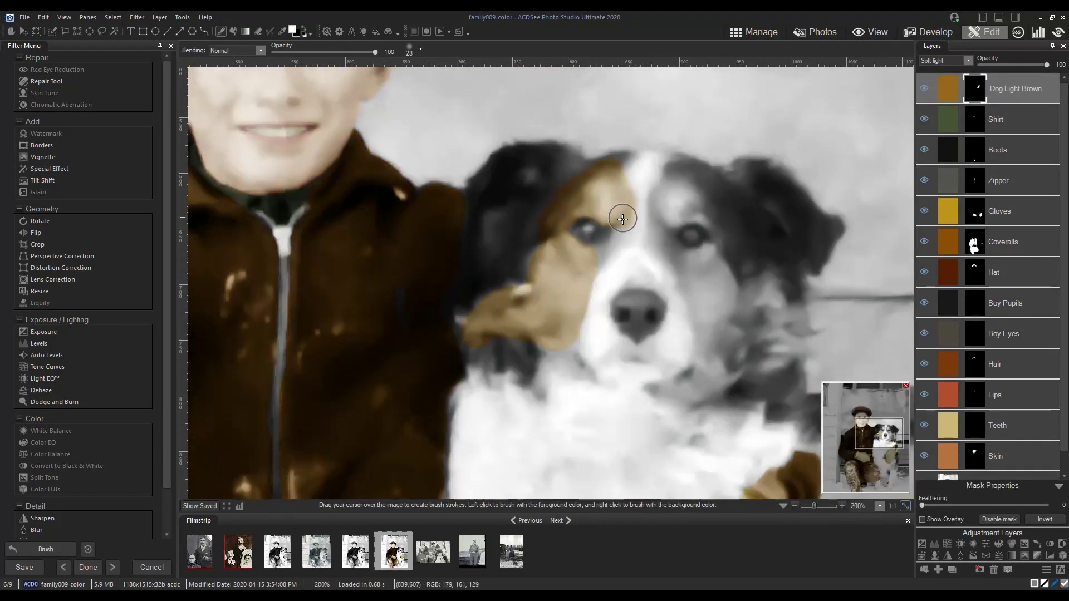
# - Brush light brown over the dog's body, then dark brown over its ears and edge
pyautogui.moveTo(616, 215); pyautogui.dragTo(791, 328)
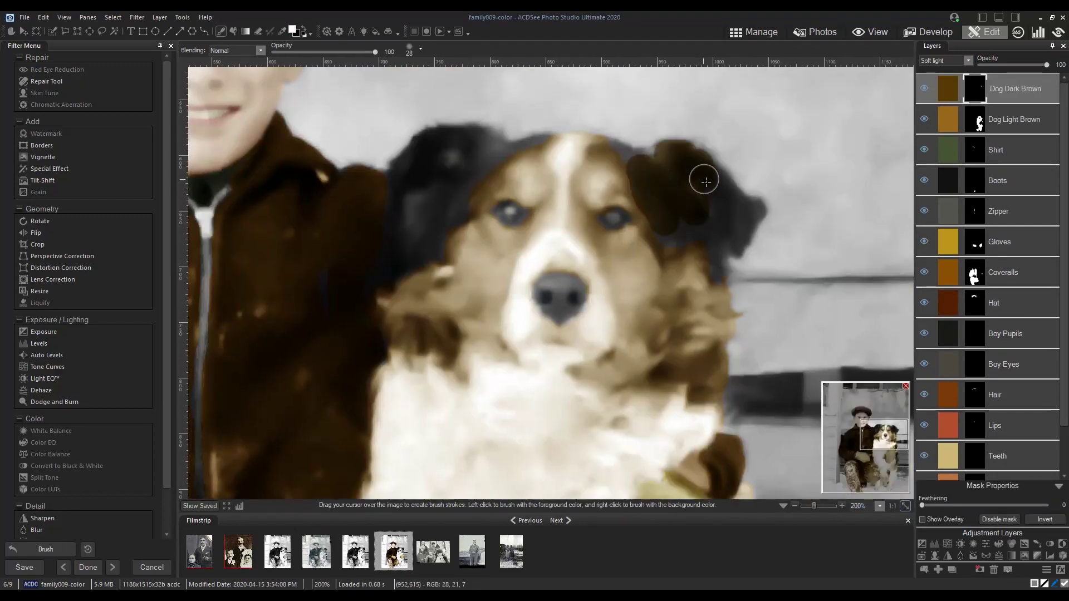
pyautogui.moveTo(704, 180)
pyautogui.mouseDown()
pyautogui.moveTo(436, 194)
pyautogui.moveTo(484, 191)
pyautogui.moveTo(574, 143)
pyautogui.moveTo(661, 163)
pyautogui.moveTo(718, 273)
pyautogui.mouseUp()
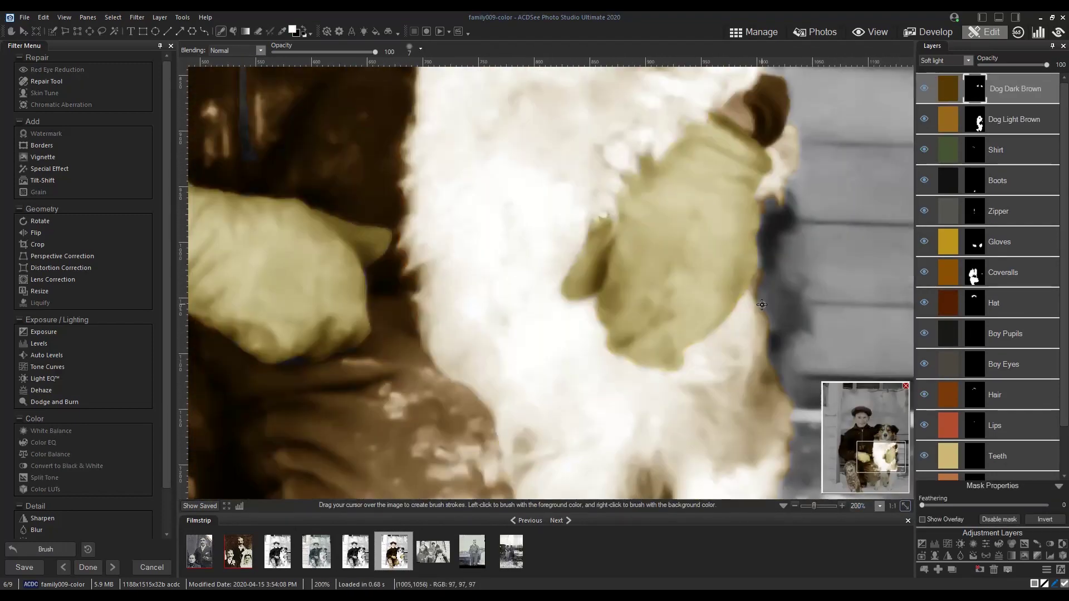
pyautogui.moveTo(762, 305); pyautogui.dragTo(790, 317)
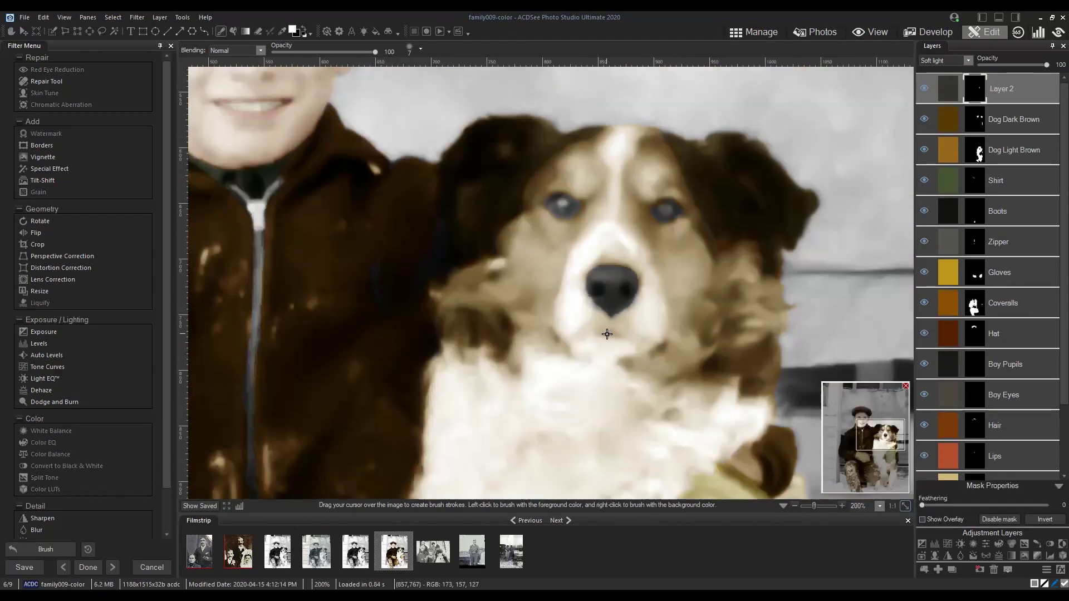
# - Darken both of the dog's eyes and pick the new Wood layer's colour
pyautogui.click(563, 207)
pyautogui.click(665, 210)
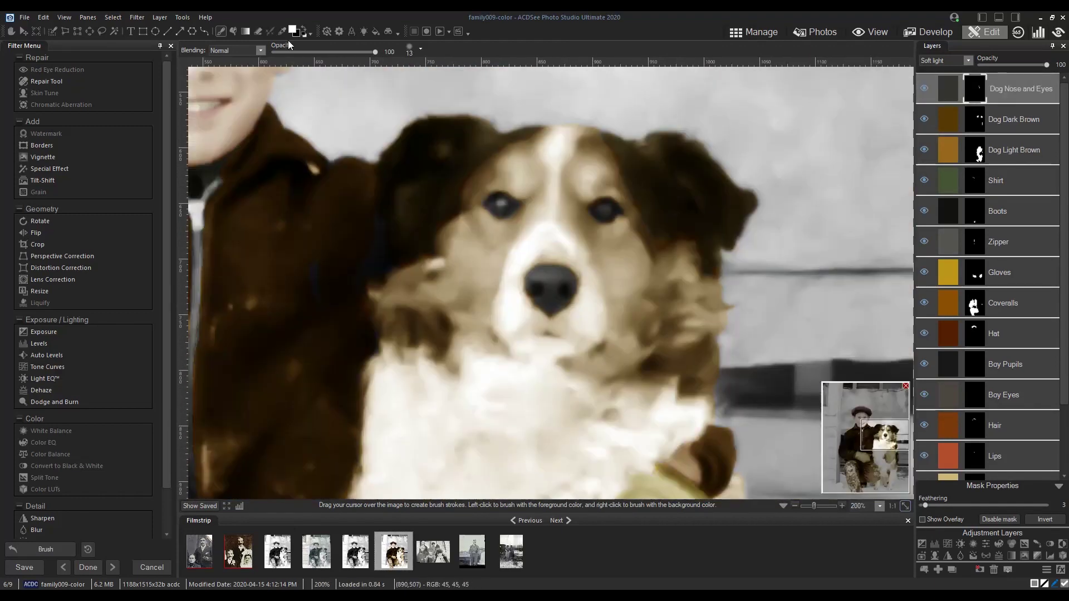
pyautogui.click(292, 30)
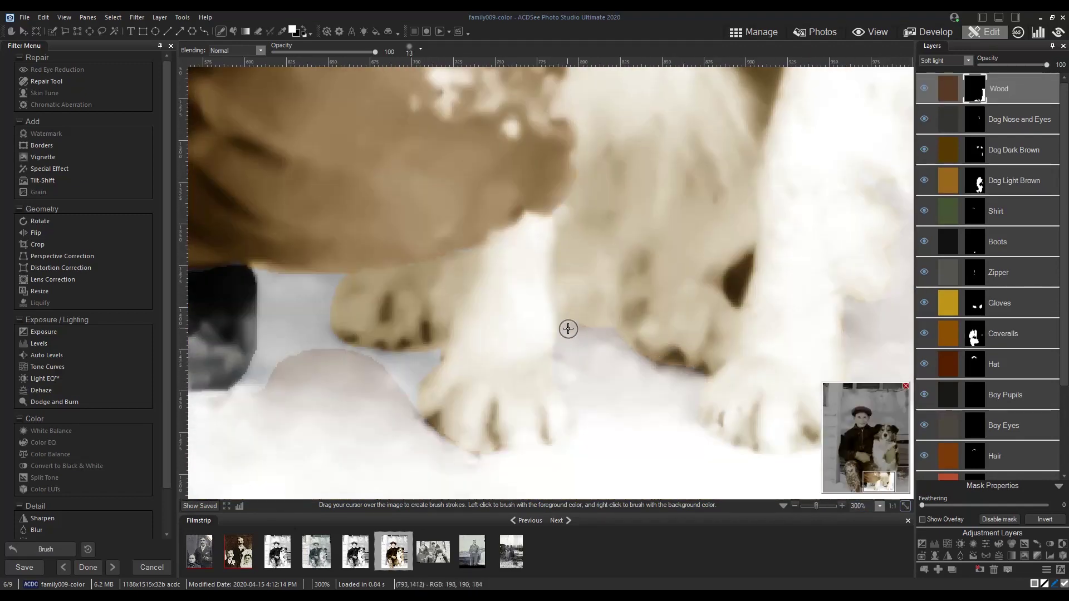
# - Brush the Wood tint beside and under the dog's paw and along the wooden post
pyautogui.moveTo(566, 327)
pyautogui.mouseDown()
pyautogui.moveTo(273, 293)
pyautogui.moveTo(351, 287)
pyautogui.mouseUp()
pyautogui.moveTo(396, 353); pyautogui.dragTo(427, 366)
pyautogui.scroll(-3, 427, 366)
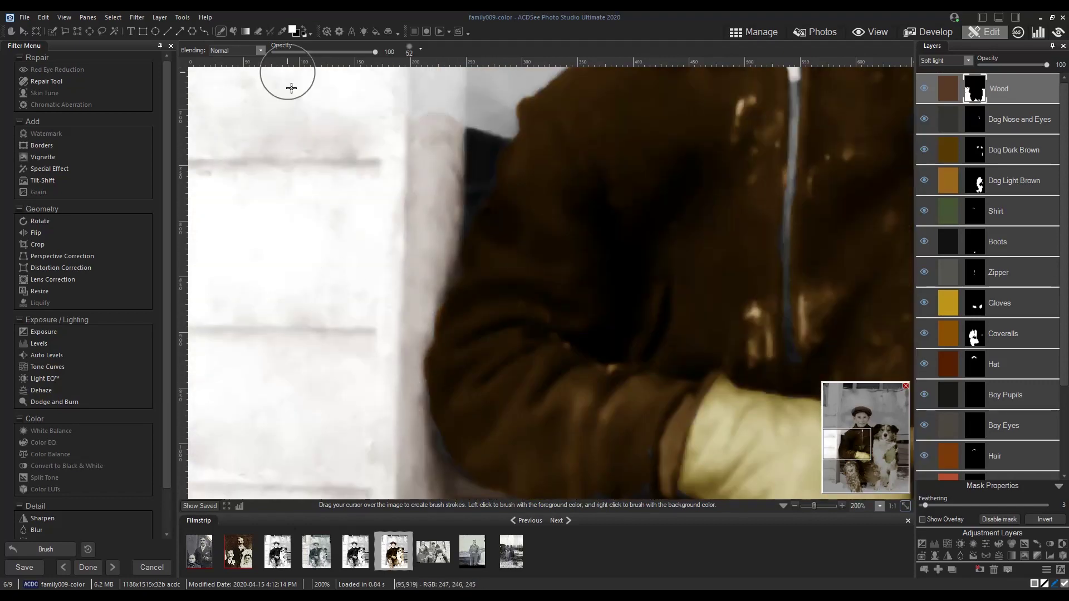
pyautogui.scroll(7, 405, 350)
pyautogui.scroll(-1, 494, 306)
pyautogui.scroll(5, 605, 341)
pyautogui.moveTo(457, 401); pyautogui.dragTo(458, 198)
pyautogui.scroll(1, 458, 198)
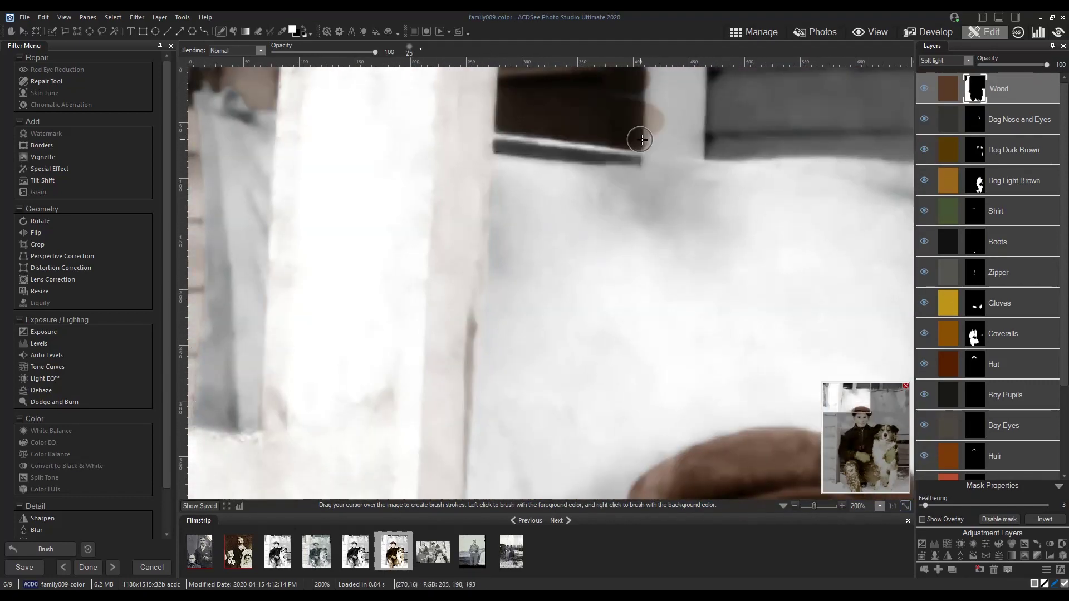
pyautogui.hscroll(3, 770, 217)
pyautogui.scroll(-4, 760, 267)
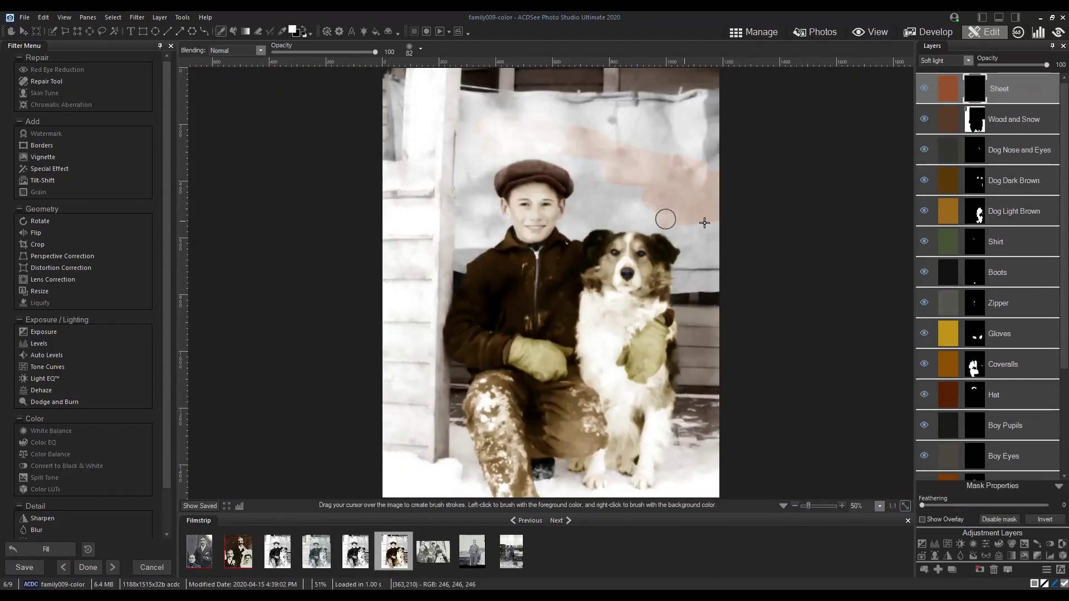
# - Brush the Sheet layer's pink tint across the hanging sheet, including its top edge
pyautogui.scroll(4, 668, 219)
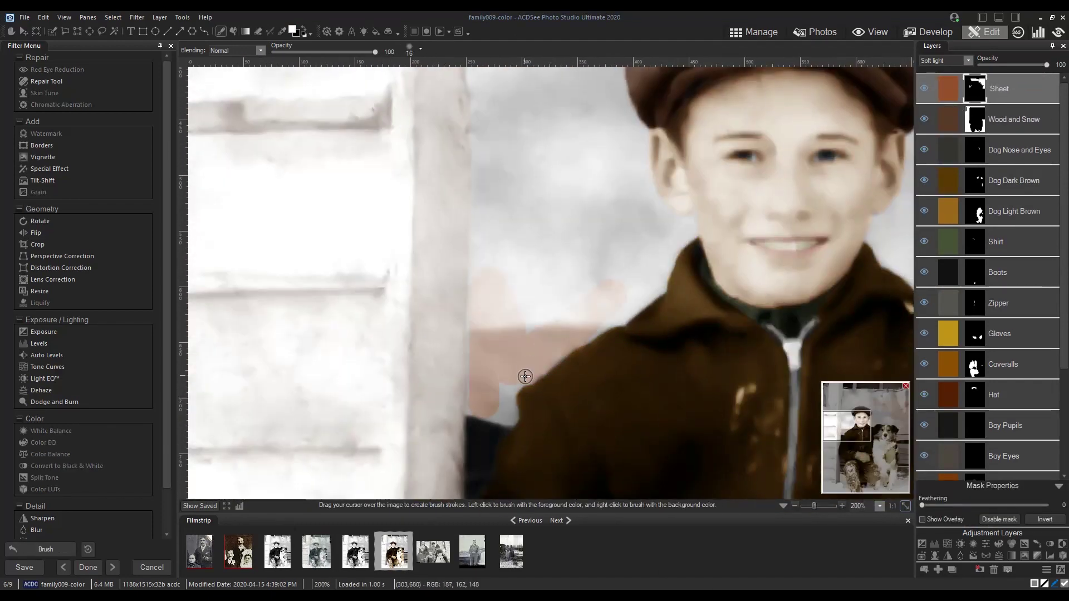
pyautogui.moveTo(487, 358); pyautogui.dragTo(518, 128)
pyautogui.scroll(3, 639, 215)
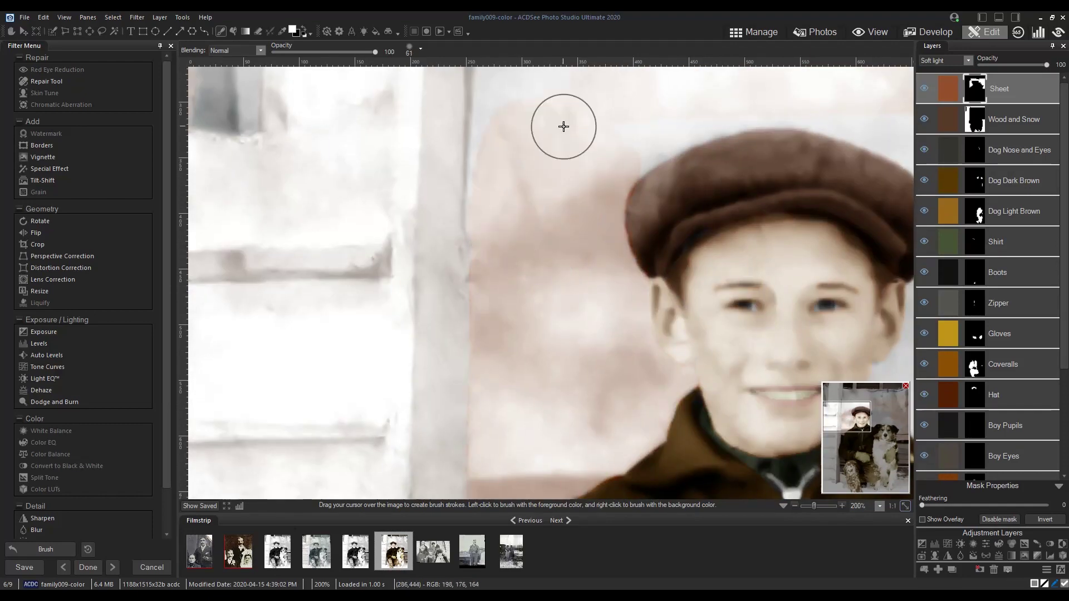
pyautogui.scroll(5, 724, 178)
pyautogui.moveTo(229, 128)
pyautogui.mouseDown()
pyautogui.moveTo(228, 289)
pyautogui.moveTo(269, 186)
pyautogui.moveTo(282, 258)
pyautogui.mouseUp()
pyautogui.hscroll(10, 282, 258)
pyautogui.moveTo(334, 208)
pyautogui.mouseDown()
pyautogui.moveTo(562, 192)
pyautogui.moveTo(694, 241)
pyautogui.moveTo(871, 196)
pyautogui.mouseUp()
pyautogui.scroll(-5, 751, 300)
pyautogui.hscroll(-3, 752, 301)
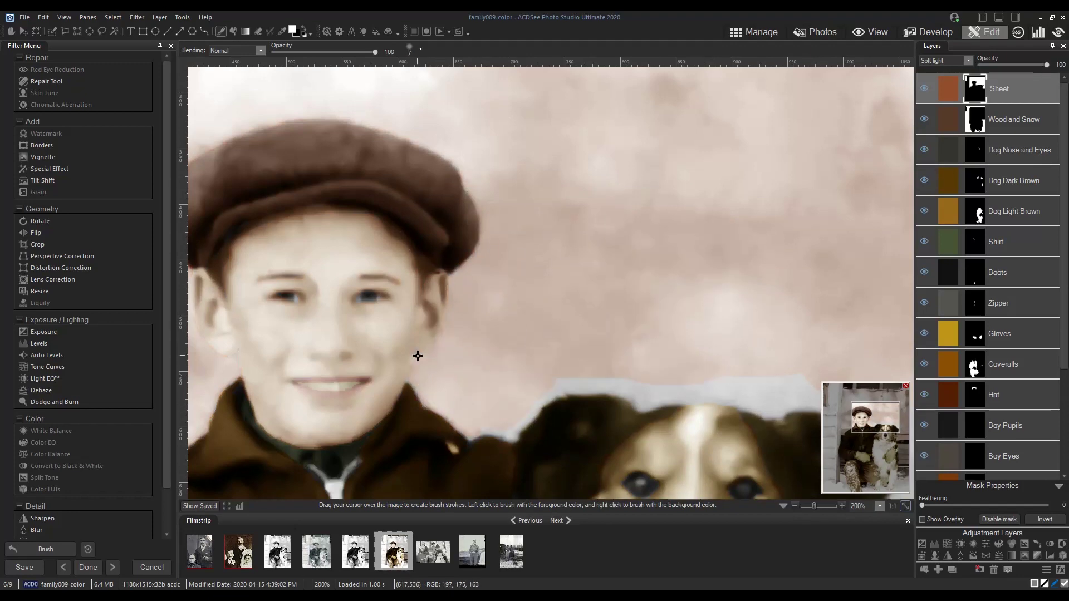
pyautogui.scroll(-3, 651, 239)
pyautogui.hscroll(3, 651, 239)
pyautogui.scroll(-4, 773, 332)
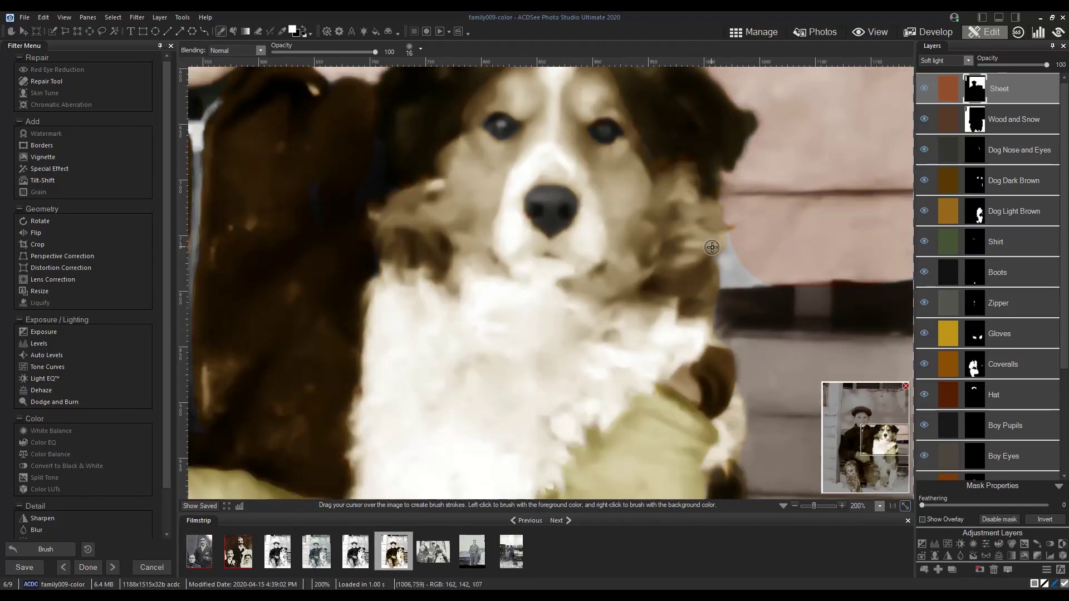
pyautogui.click(906, 506)
# - Change the Sheet layer's tint colour from pink to gold
pyautogui.click(948, 88)
pyautogui.doubleClick(948, 89)
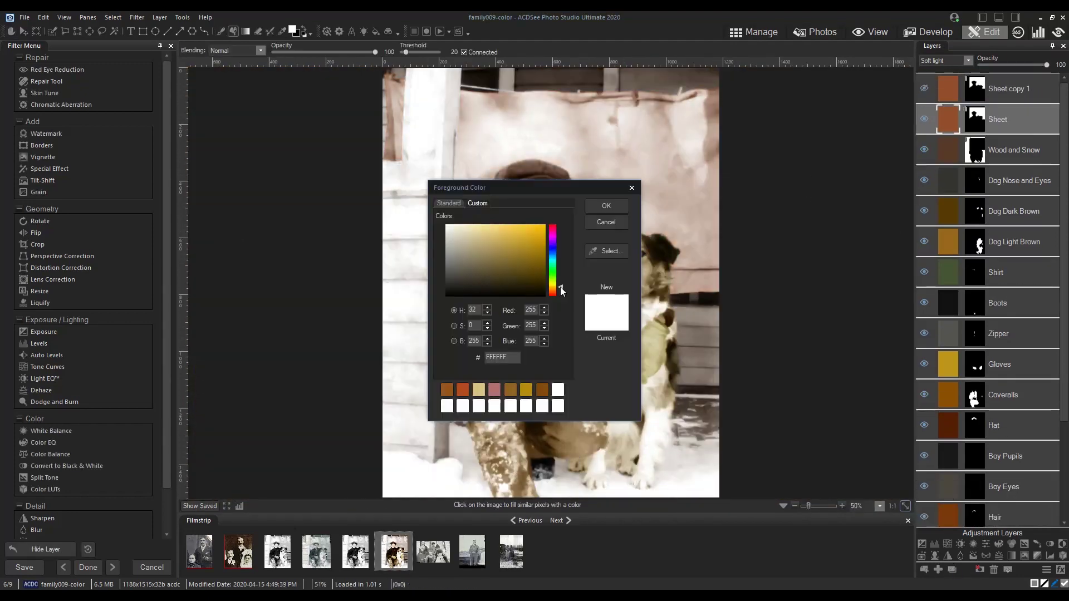
pyautogui.click(608, 207)
# - Duplicate the Wood and Snow layer, set the copy to brown, then delete the copy
pyautogui.click(1013, 119)
pyautogui.hotkey('ctrl', 'j')
pyautogui.click(974, 119)
pyautogui.scroll(3, 351, 291)
pyautogui.scroll(10, 382, 432)
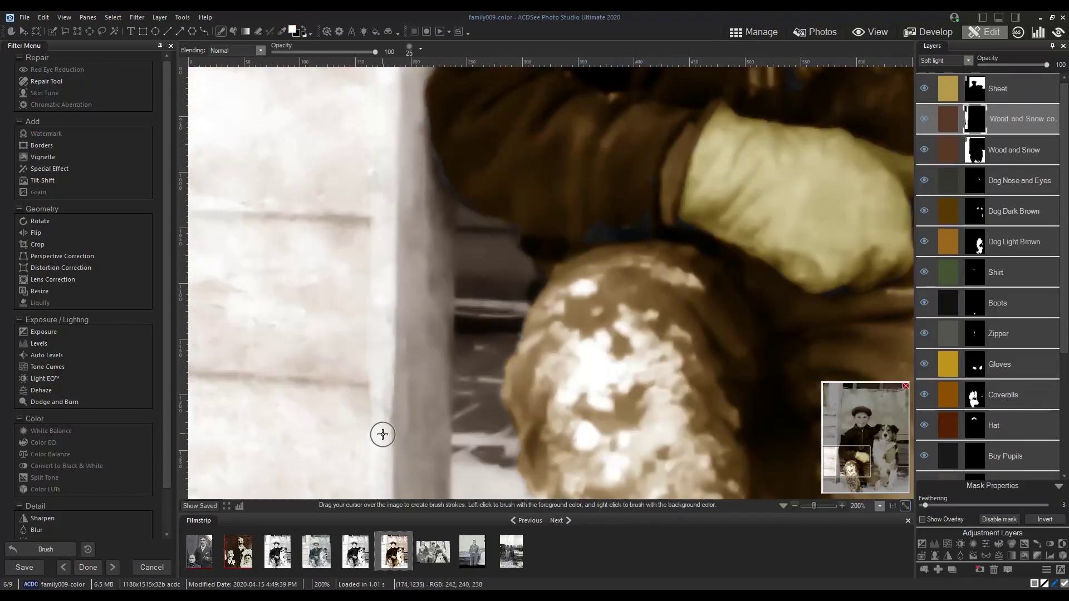
pyautogui.scroll(5, 345, 129)
pyautogui.scroll(-10, 349, 308)
pyautogui.hotkey('ctrl', 'shift', 'x')
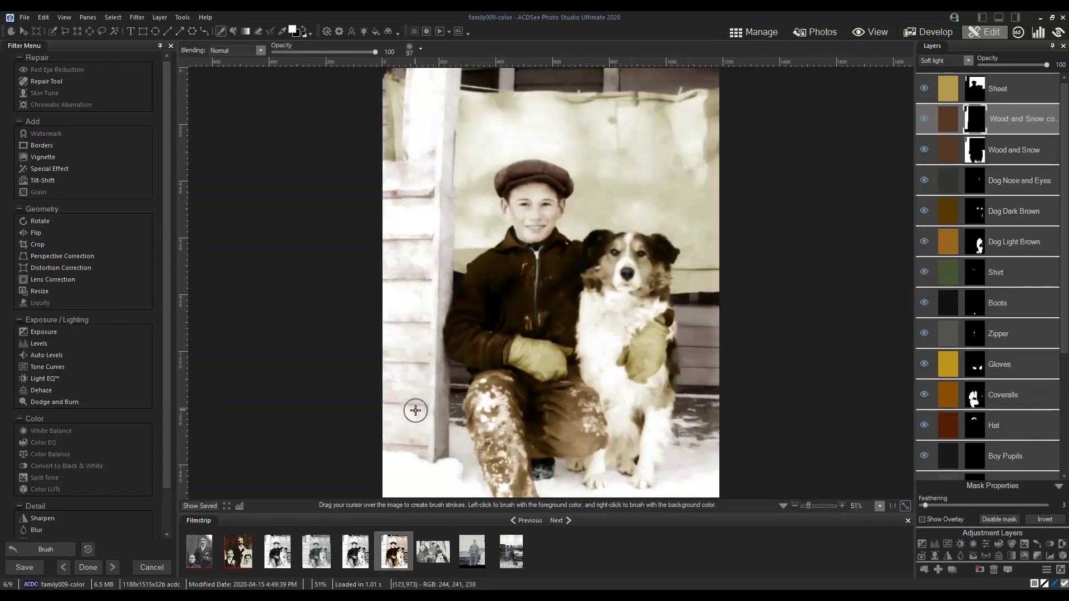
pyautogui.doubleClick(948, 119)
pyautogui.click(602, 206)
pyautogui.press('Delete')
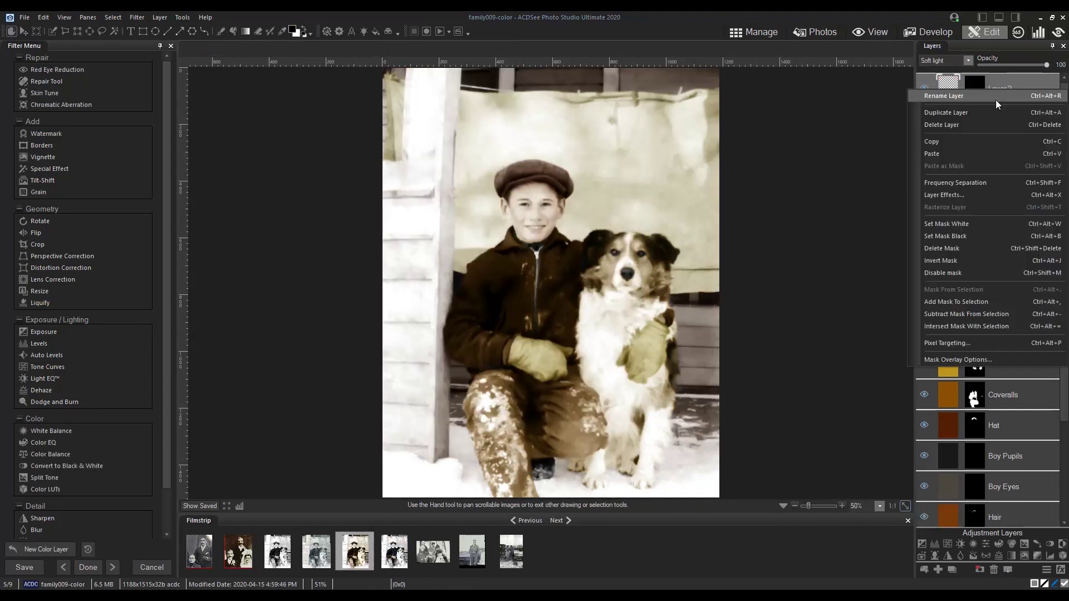
# - Fill the Cheeks layer with a custom pink colour and select its mask
pyautogui.click(944, 100)
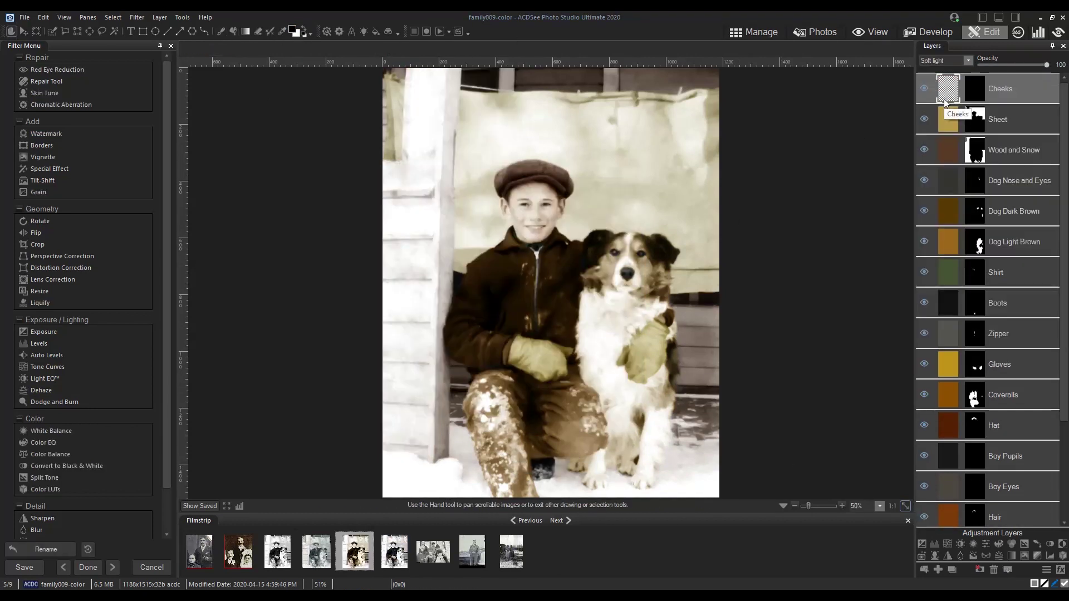
pyautogui.click(233, 31)
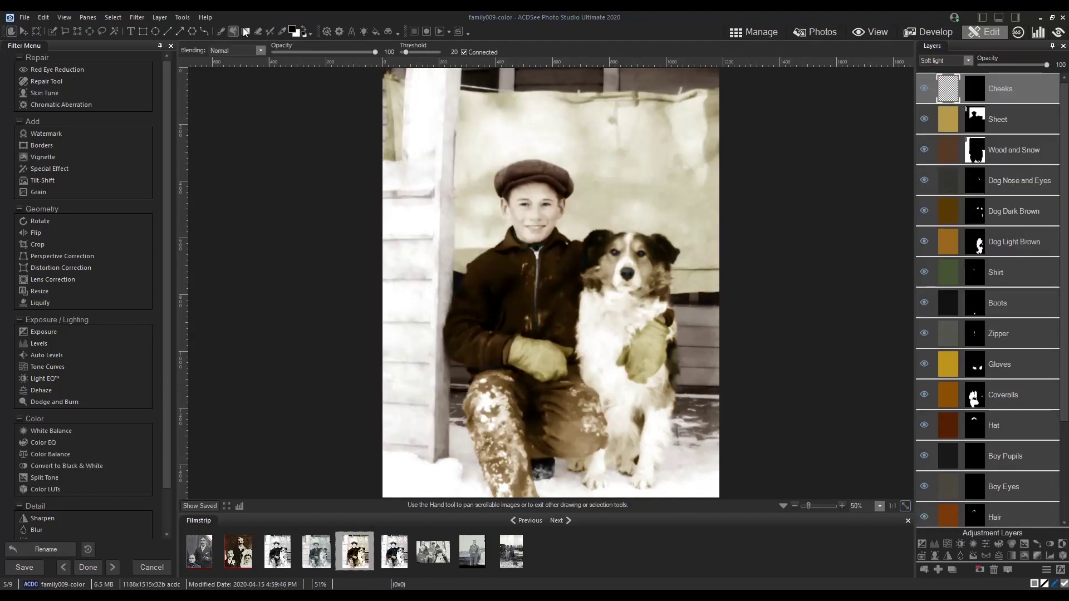
pyautogui.click(293, 31)
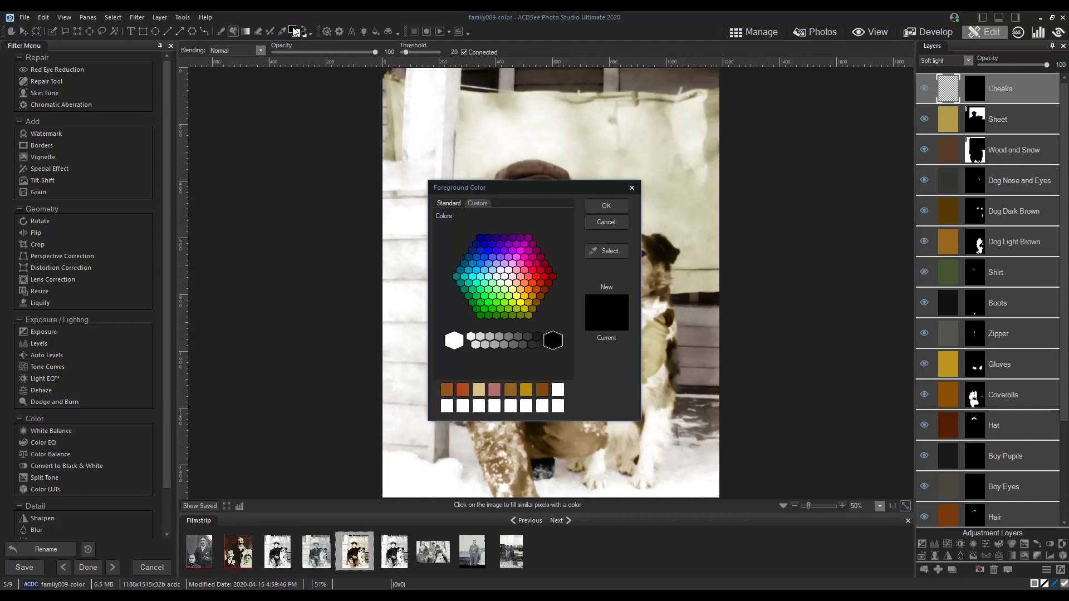
pyautogui.click(478, 204)
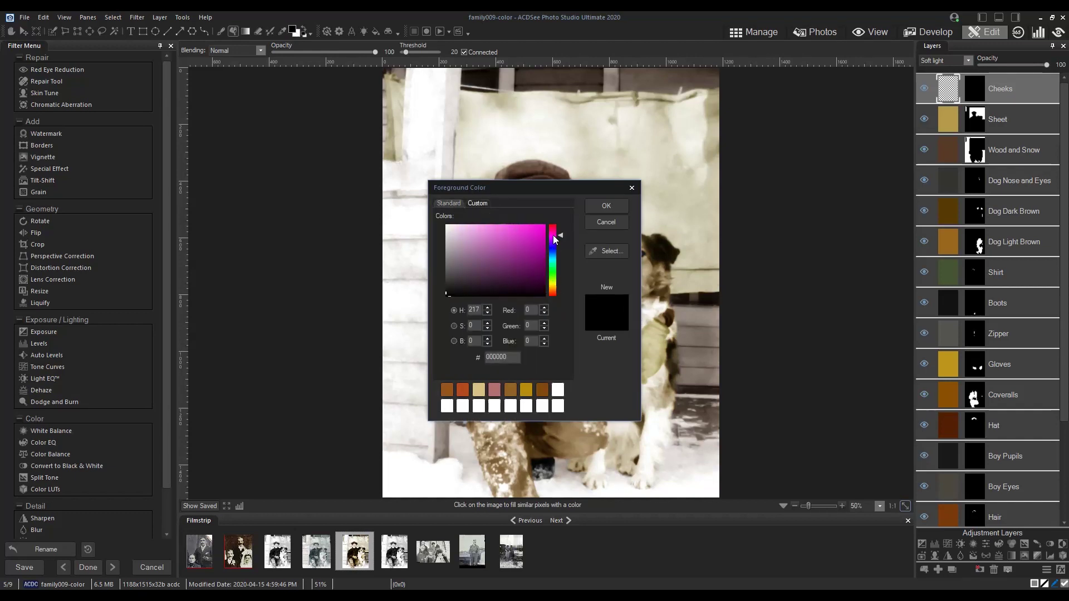
pyautogui.click(492, 226)
pyautogui.click(606, 206)
pyautogui.click(661, 263)
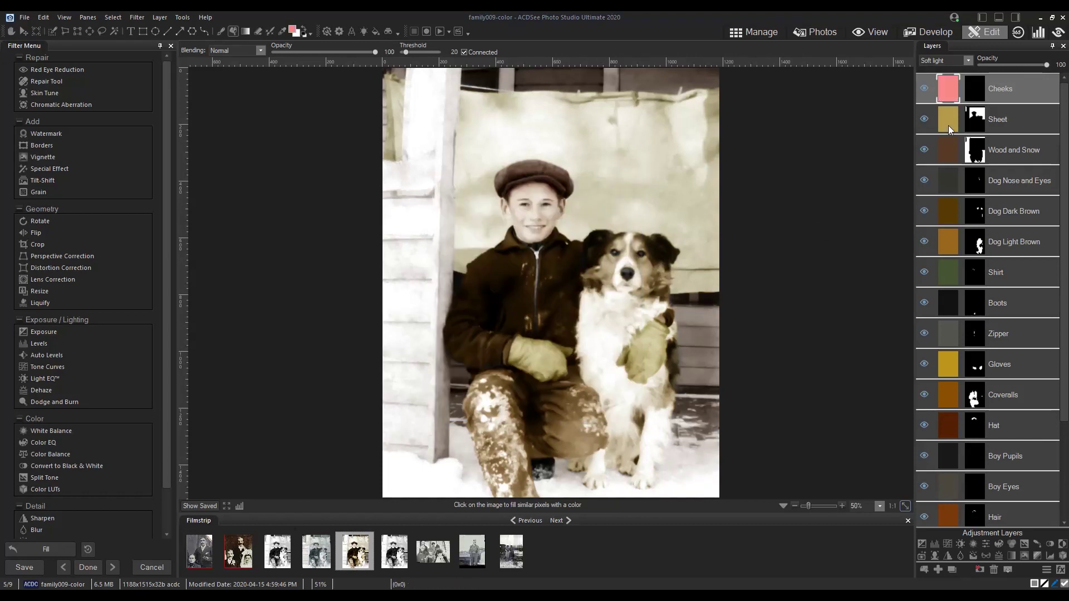
pyautogui.click(974, 89)
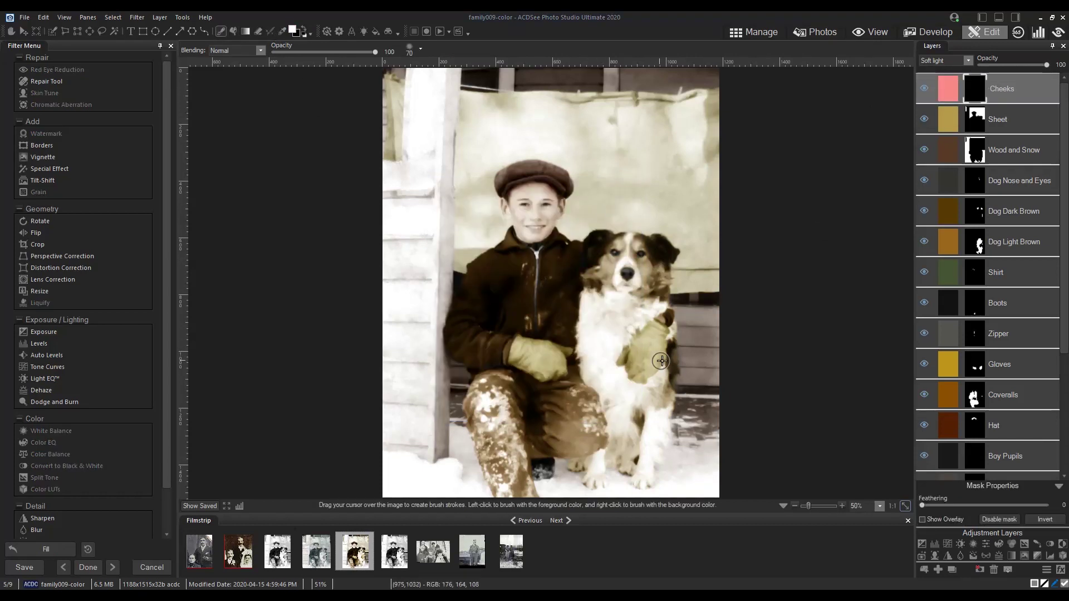
# - Zoom the photo to 200% to work on the boy's face
pyautogui.click(881, 507)
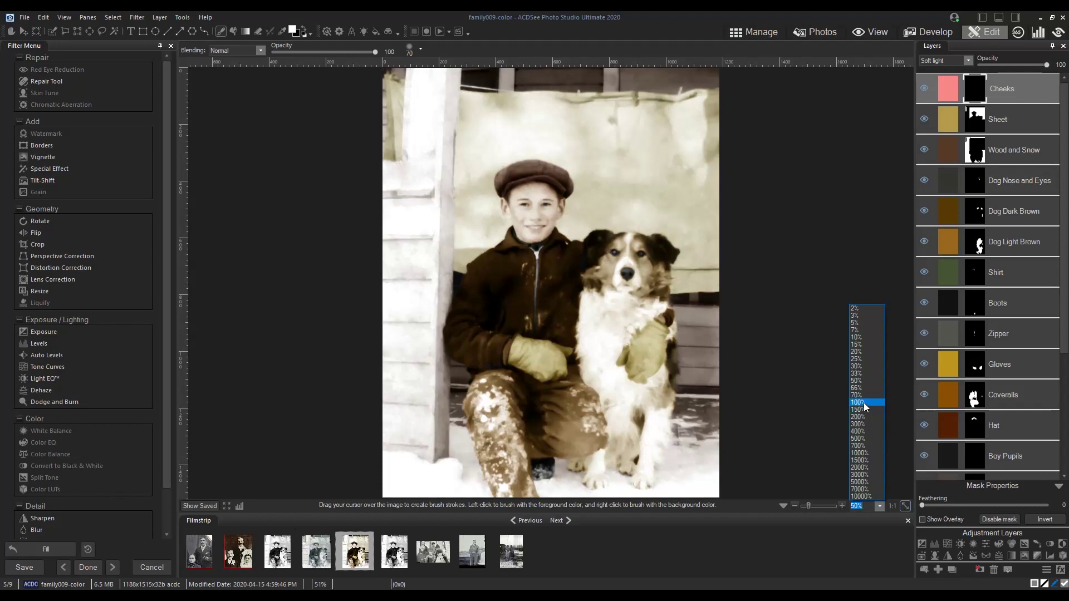
pyautogui.click(857, 417)
pyautogui.scroll(5, 549, 279)
# - Brush pink onto the boy's left and right cheeks
pyautogui.scroll(-5, 503, 393)
pyautogui.moveTo(506, 363)
pyautogui.mouseDown()
pyautogui.moveTo(477, 327)
pyautogui.moveTo(499, 387)
pyautogui.moveTo(463, 293)
pyautogui.moveTo(490, 420)
pyautogui.mouseUp()
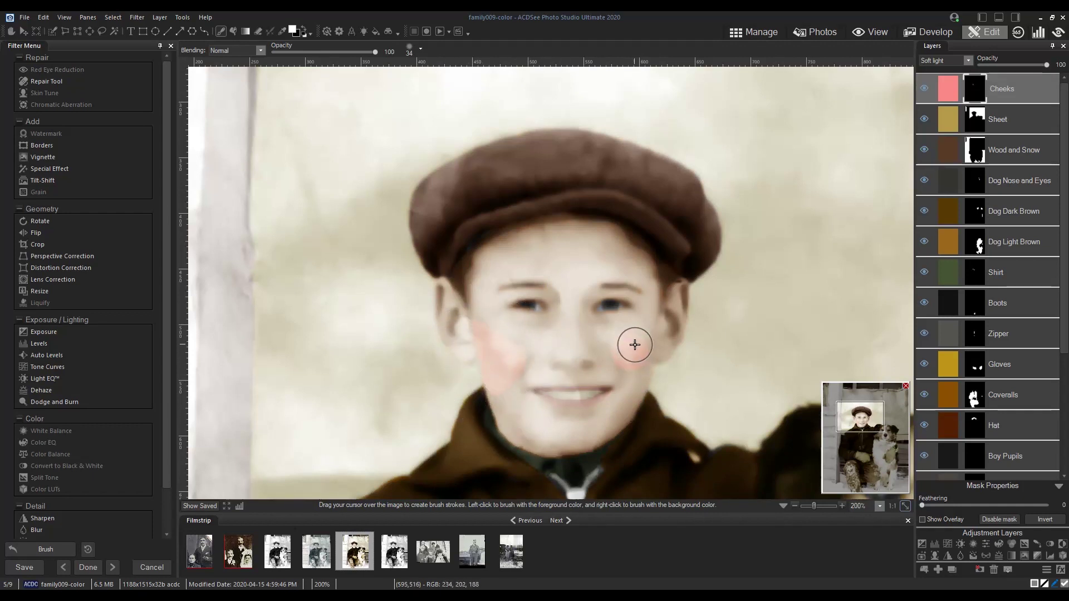
pyautogui.moveTo(635, 377)
pyautogui.mouseDown()
pyautogui.moveTo(605, 392)
pyautogui.moveTo(635, 412)
pyautogui.moveTo(659, 404)
pyautogui.mouseUp()
# - Lower the Cheeks layer's opacity to 48
pyautogui.scroll(-3, 641, 371)
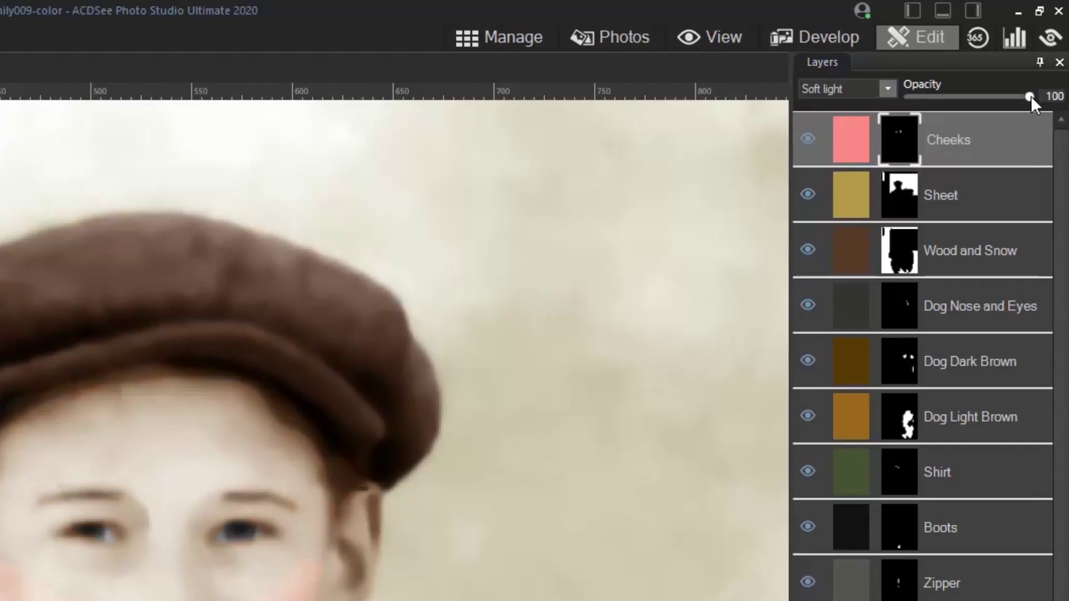
pyautogui.moveTo(1047, 65); pyautogui.dragTo(1034, 65)
pyautogui.moveTo(989, 94); pyautogui.dragTo(967, 89)
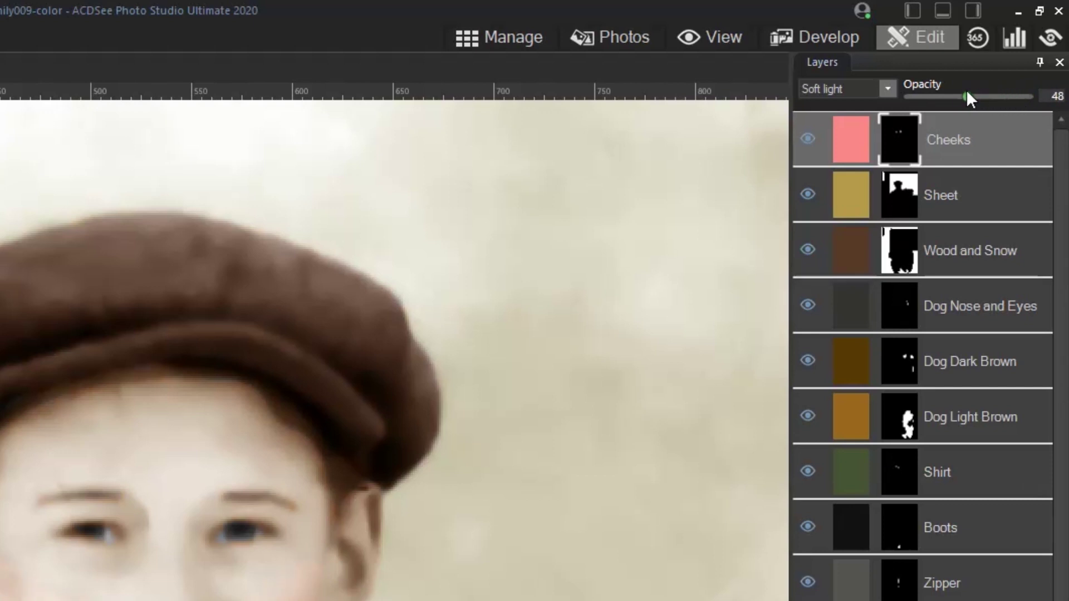